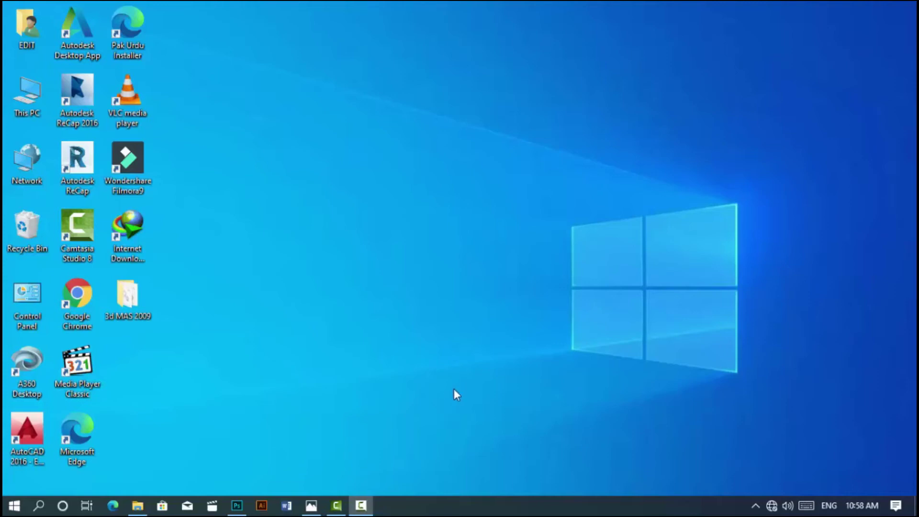
Create a white 500 × 500 px, 600 ppi document named 'Business logo design'
left_click(237, 506)
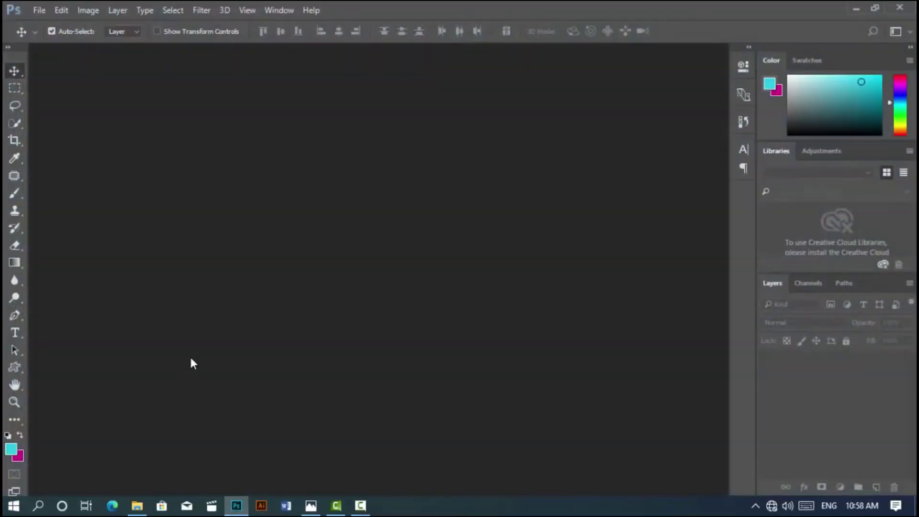
left_click(39, 10)
left_click(48, 24)
left_click(606, 114)
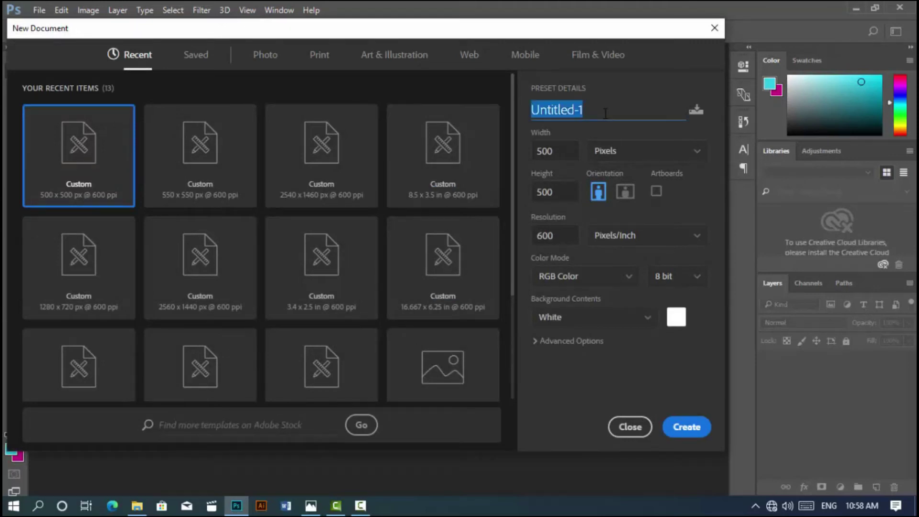
key("BackSpace")
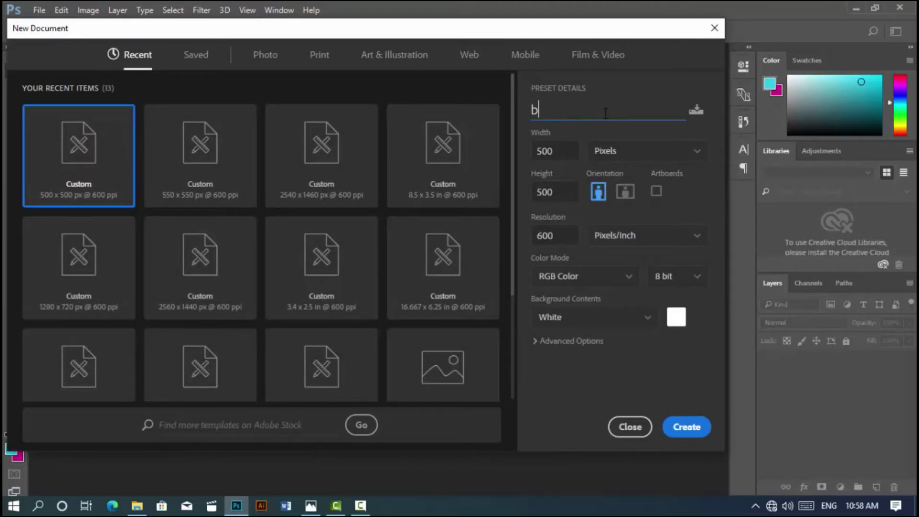
type("Business lo")
type("go ")
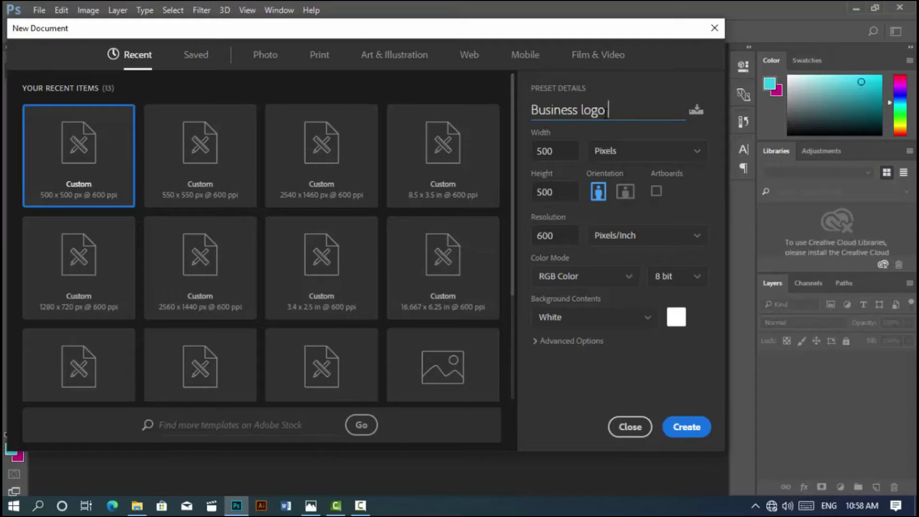
type("design")
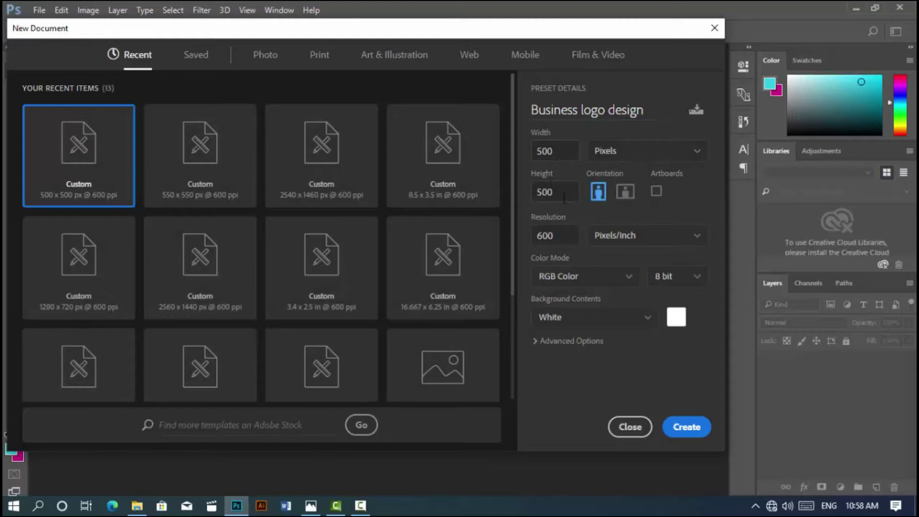
left_click(682, 426)
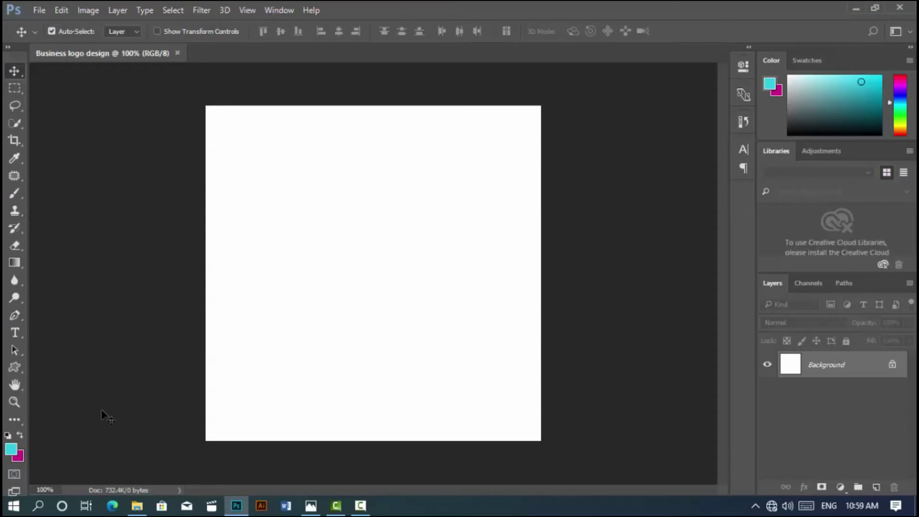
Draw a 110 × 110 px cyan triangle with the Custom Shape tool and move it upward
left_click(14, 366)
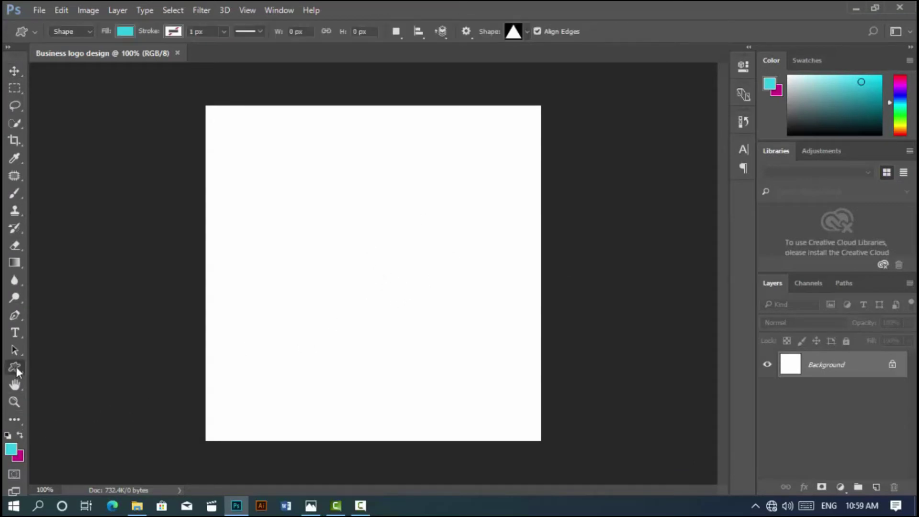
left_click(517, 32)
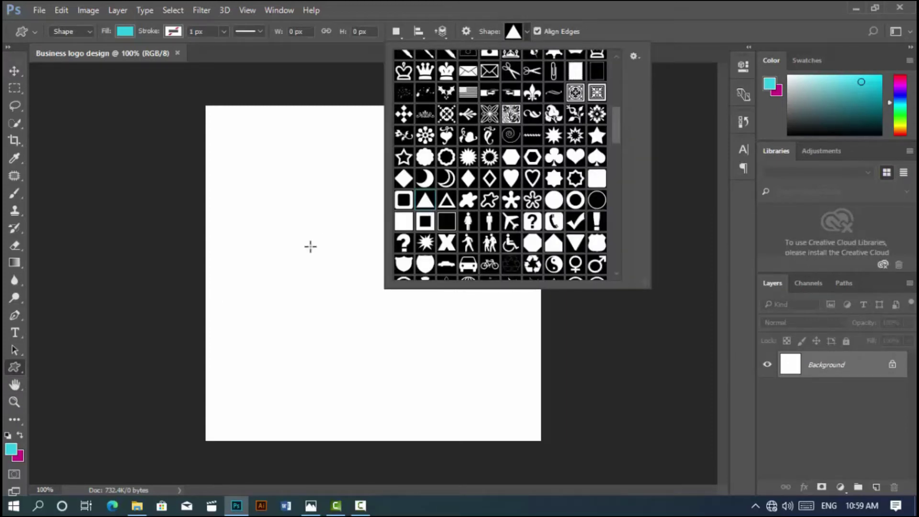
mouse_move(310, 219)
left_mouse_down()
mouse_move(383, 270)
mouse_move(385, 293)
left_mouse_up()
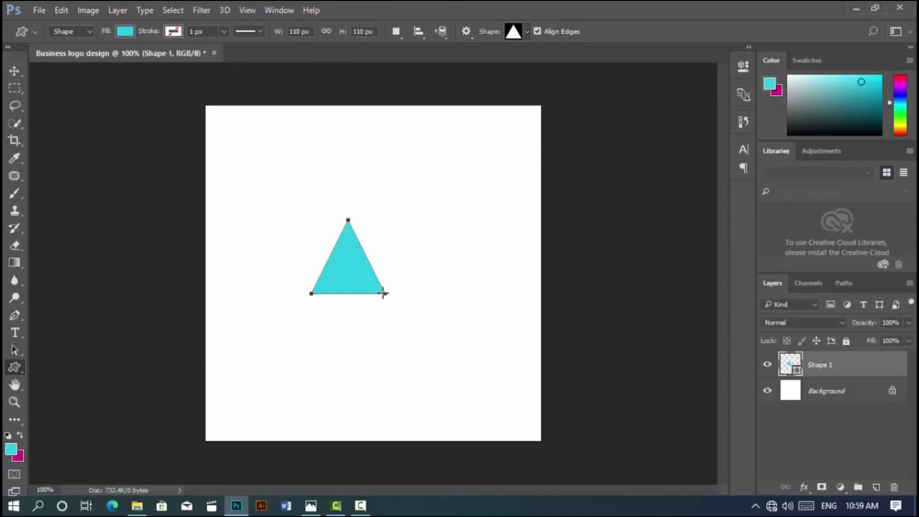
left_click(14, 71)
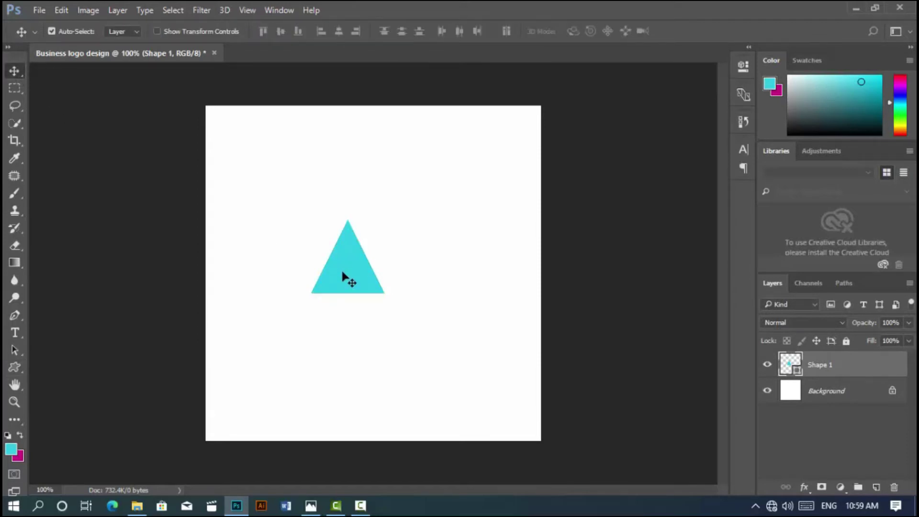
left_click_drag(343, 277, 343, 229)
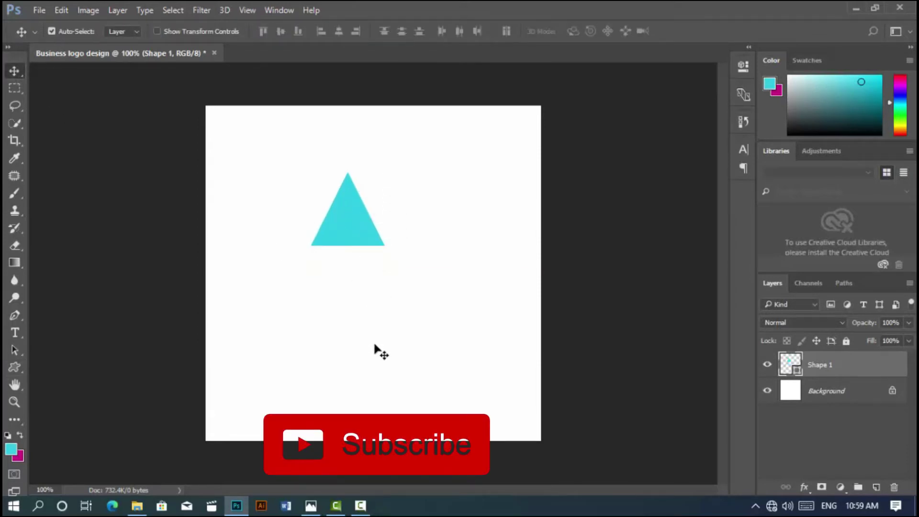
scroll(374, 344, "up", 1)
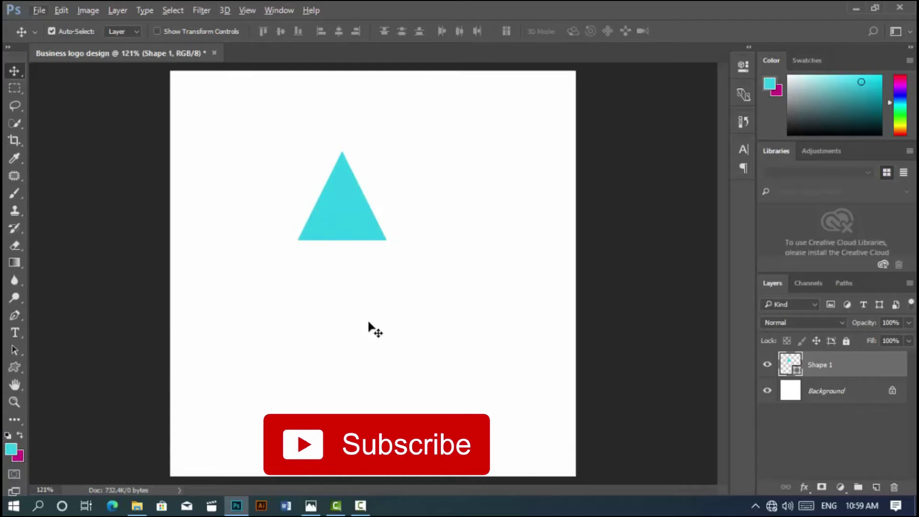
Add a Gradient Overlay to the triangle using the Foreground to Background preset
double_click(880, 371)
left_click_drag(469, 100, 642, 101)
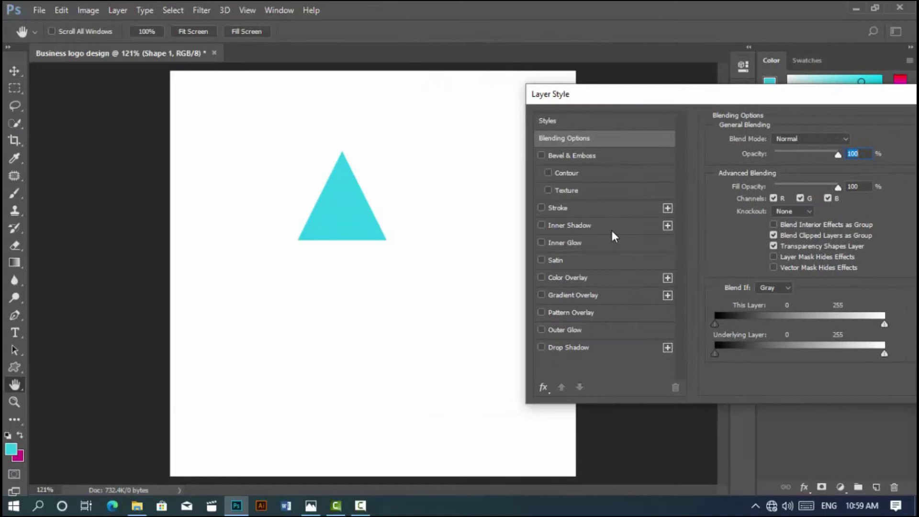
left_click(541, 295)
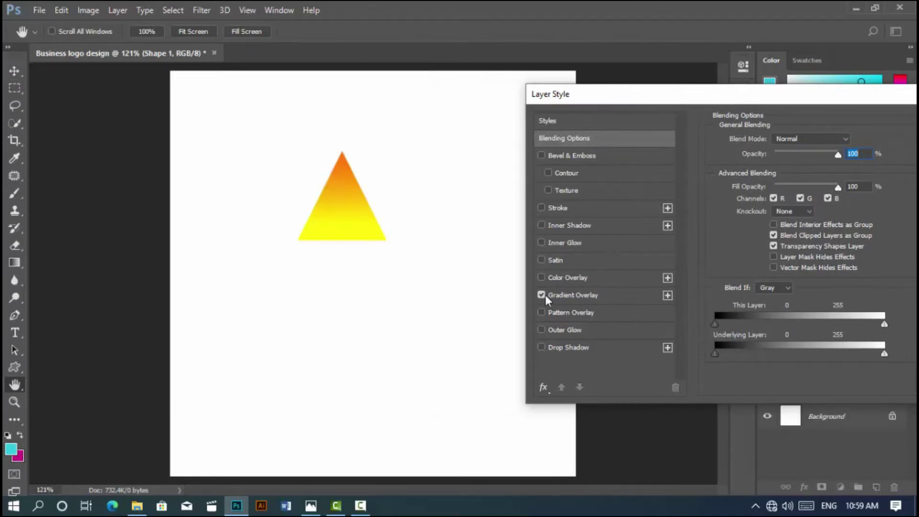
left_click(575, 295)
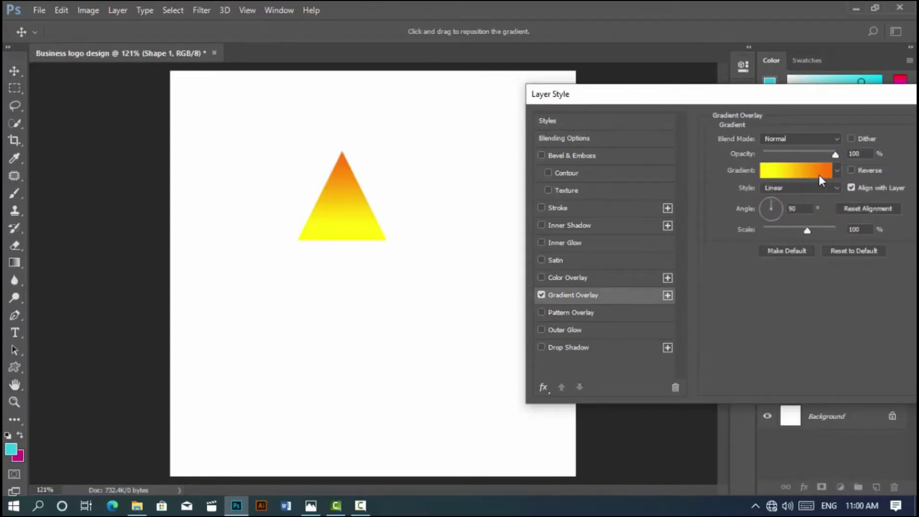
left_click(820, 176)
left_click_drag(448, 62, 596, 66)
left_click(484, 112)
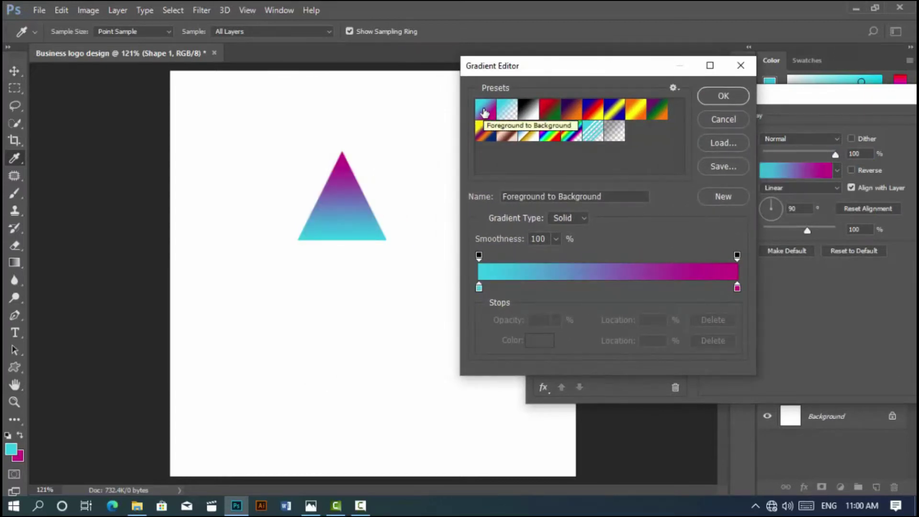
Set the gradient's left stop to purple and apply the purple-to-magenta overlay
left_click(479, 287)
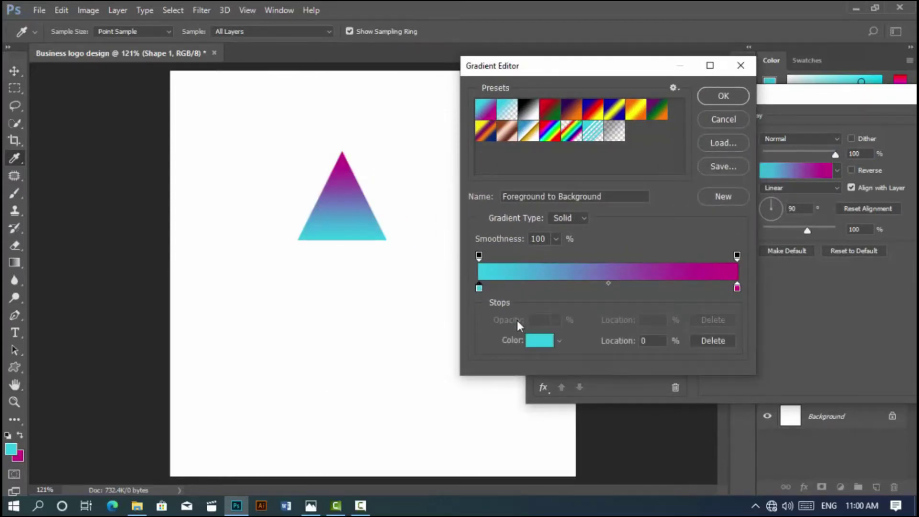
left_click(538, 342)
left_click_drag(534, 193, 532, 155)
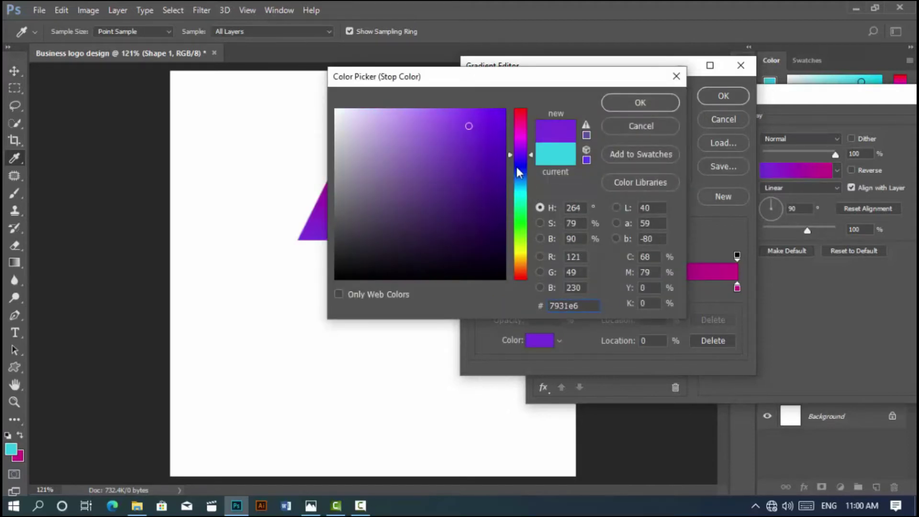
left_click(455, 126)
left_click(469, 122)
left_click(639, 105)
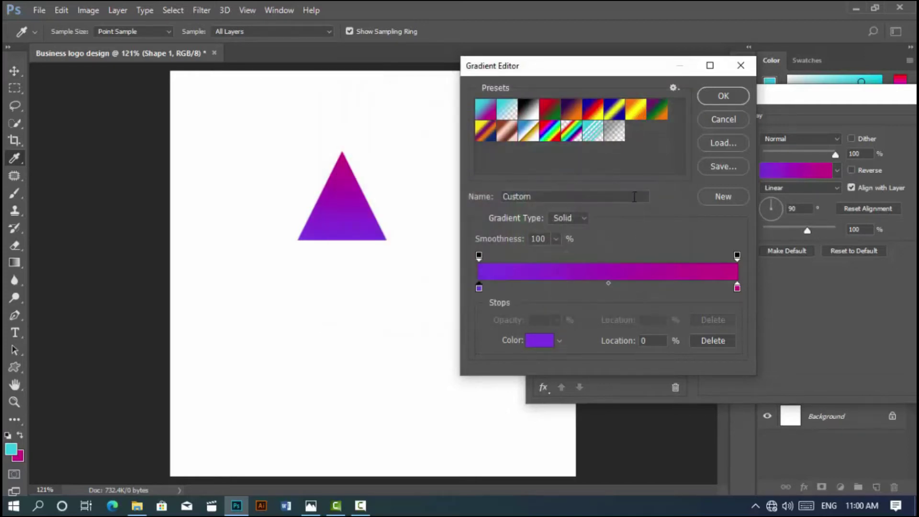
left_click(731, 95)
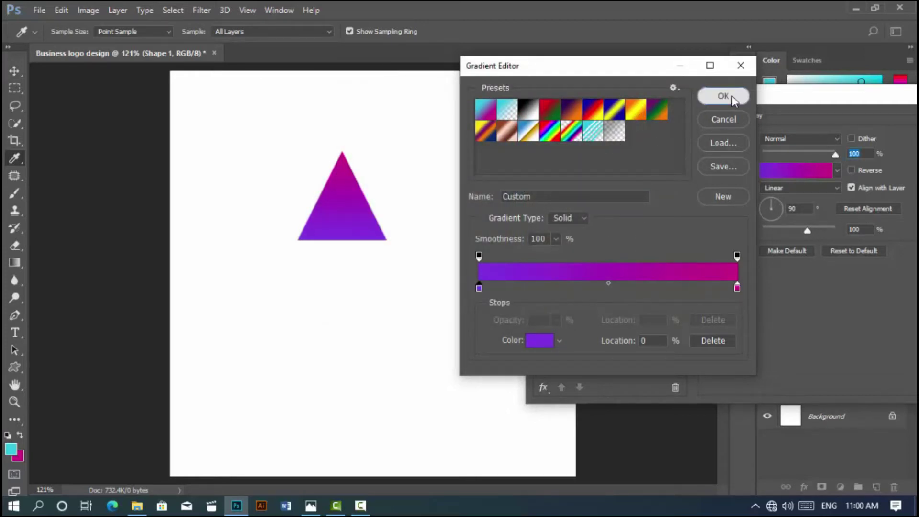
left_click(859, 125)
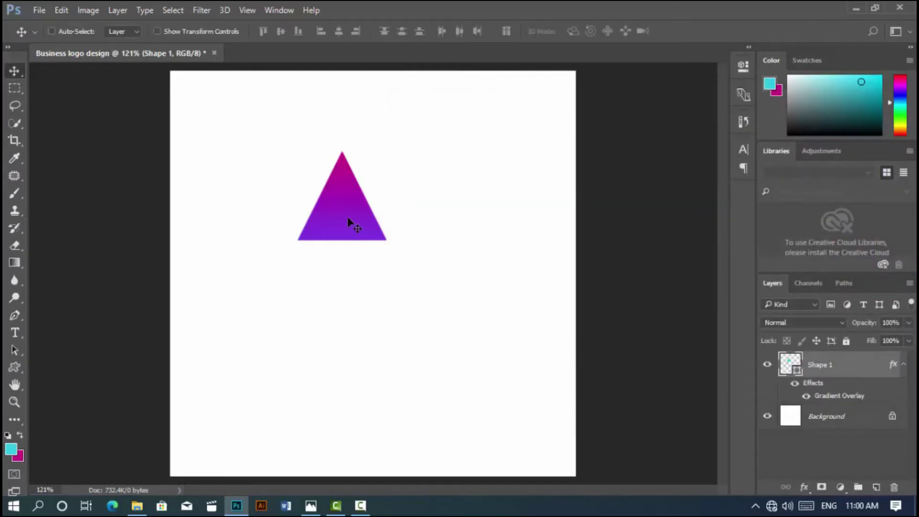
Flip the triangle vertically so it points down
key("ctrl+t")
right_click(364, 220)
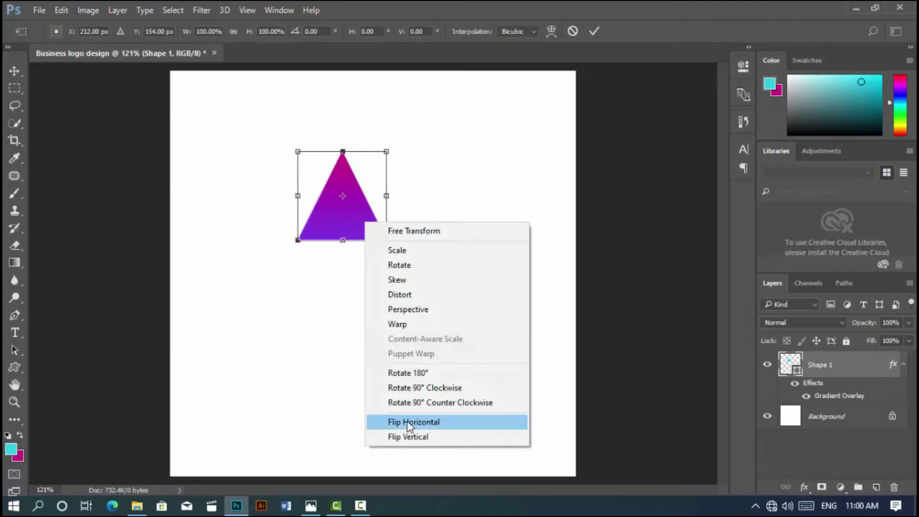
left_click(408, 436)
left_click(595, 31)
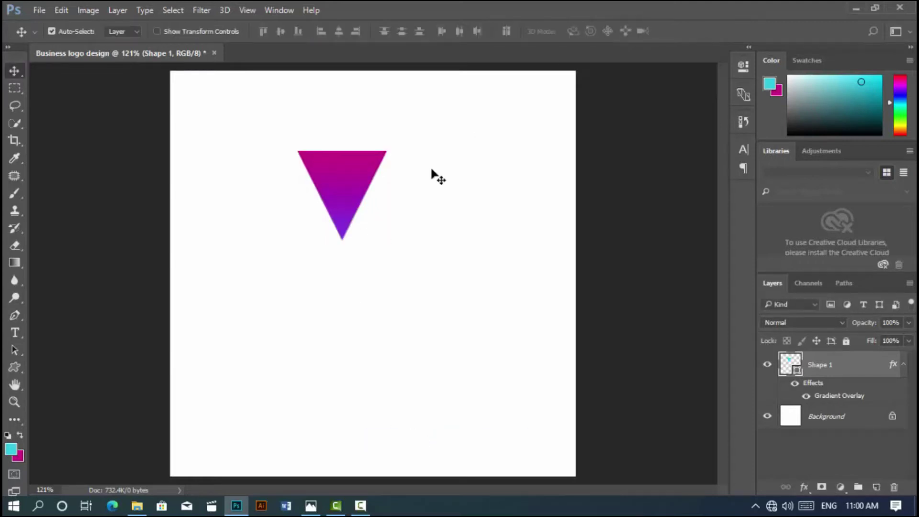
Duplicate the triangle beside the original to form a W, then shift both left
key("ctrl")
key("ctrl+j")
key("shift+Right")
key("shift+Right")
key("shift+Right")
key("shift+Right")
key("shift+Right")
key("shift+Right")
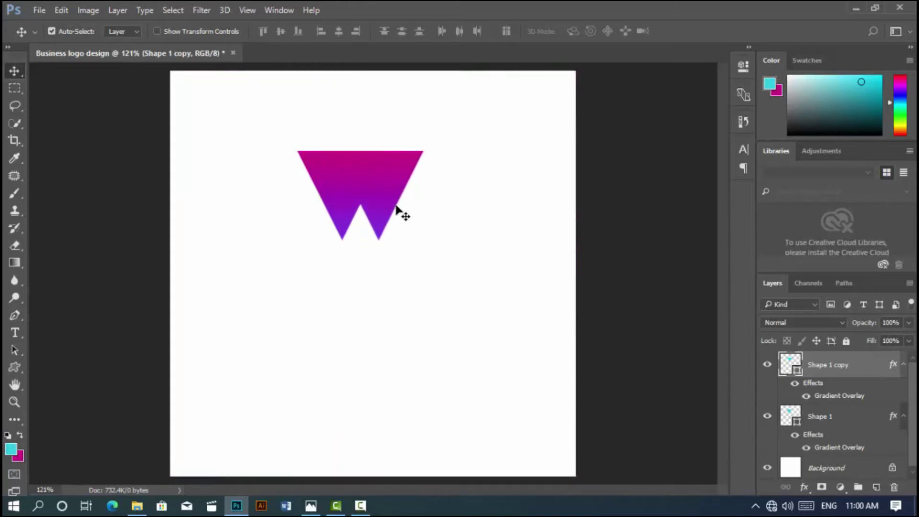
key("shift+Right")
key("shift+Right")
key("shift+Right")
key("shift+Right")
key("shift+Right")
key("shift+Right")
key("shift+Right")
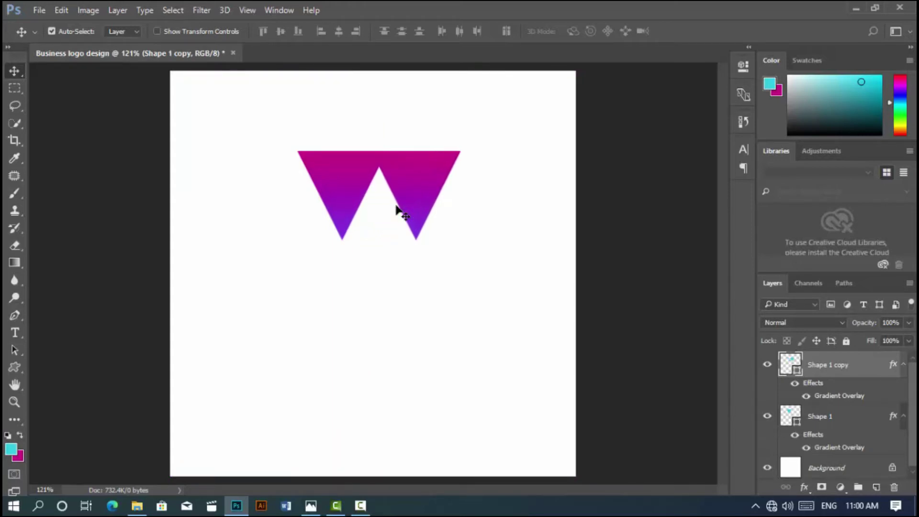
key("shift+Right")
key("Right")
key("Right")
key("Right")
key("Right")
key("Right")
key("Right")
key("Right")
key("Right")
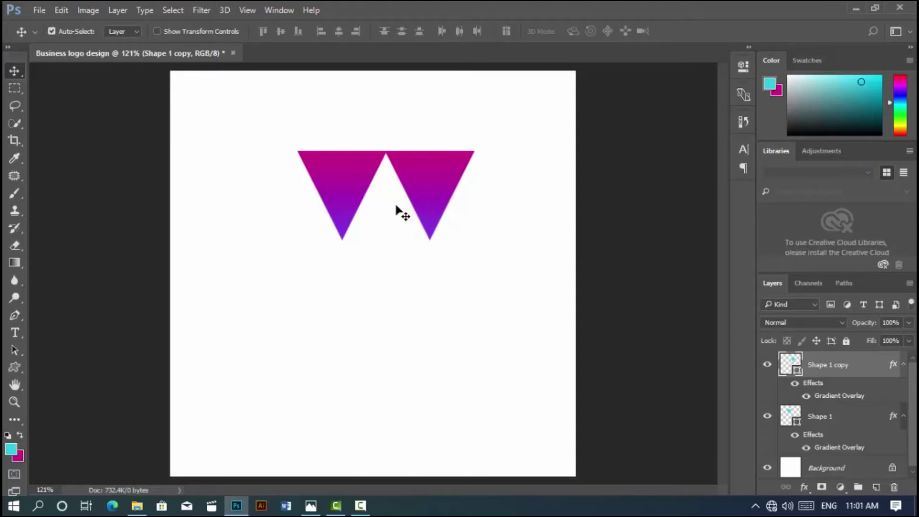
left_click_drag(292, 125, 451, 234)
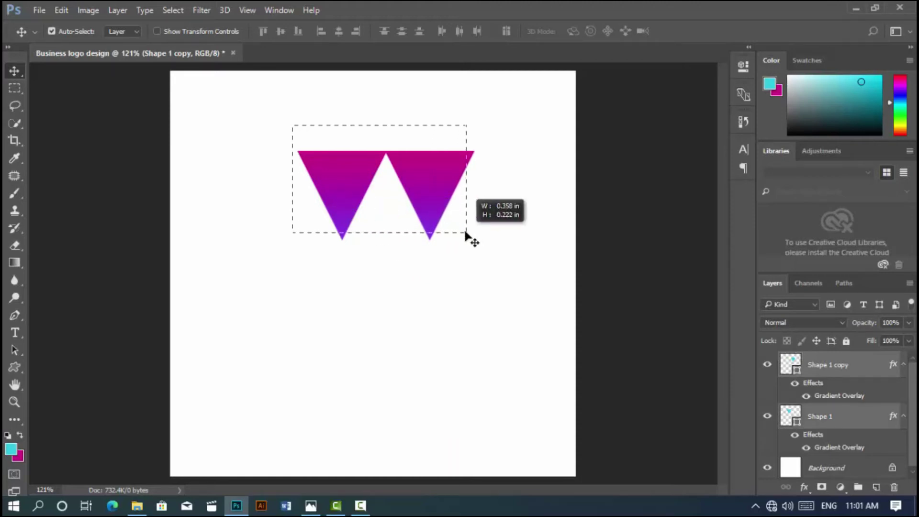
key("shift+Left")
key("shift+Left")
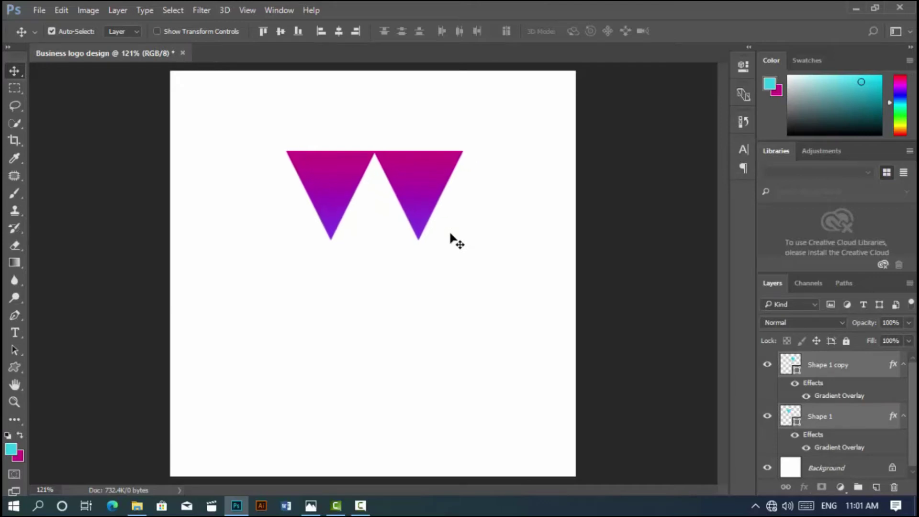
key("Left")
key("Left")
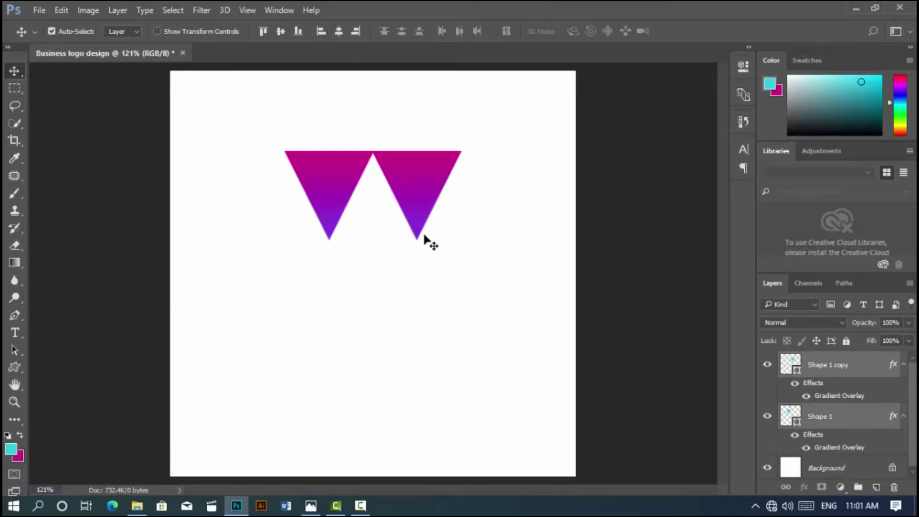
Duplicate the right triangle and nudge it down into the middle of a second row
left_click(500, 248)
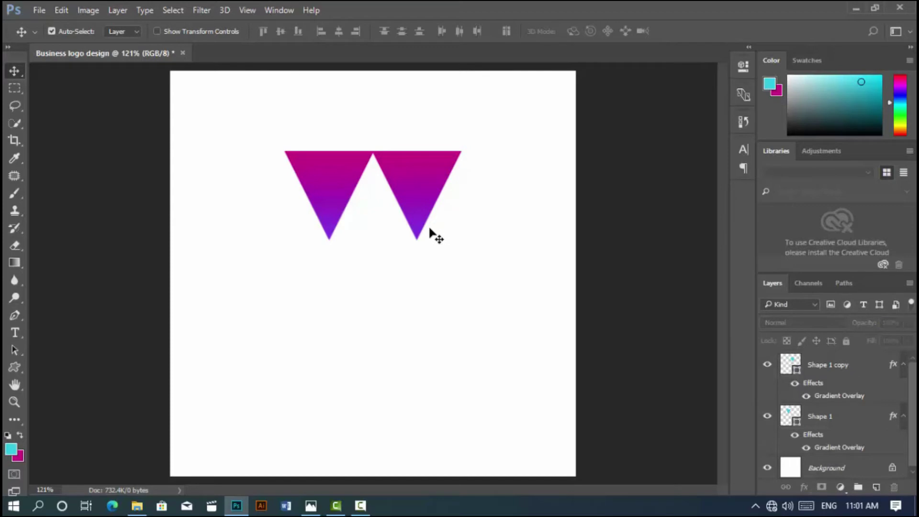
left_click(418, 197)
key("ctrl+j")
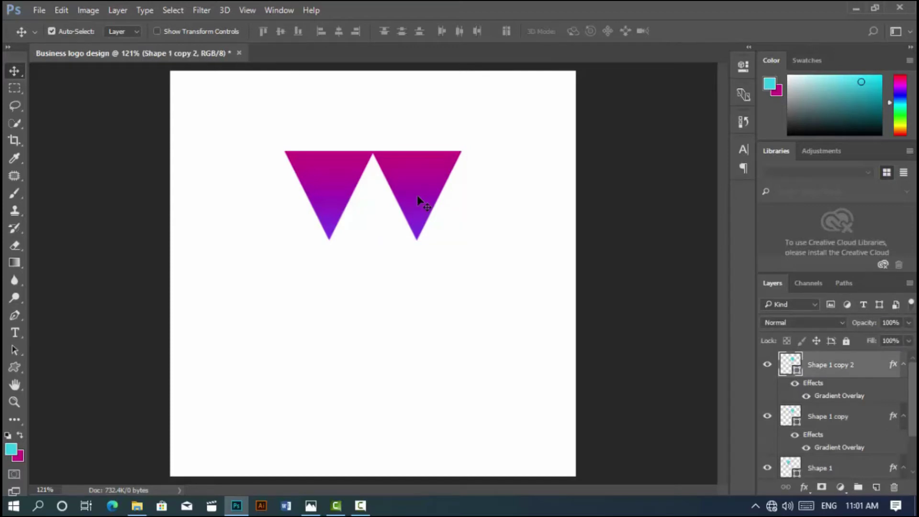
key("shift+Left")
key("shift+Left")
key("shift+Left")
key("shift+Left")
key("shift+Left")
key("shift+Left")
key("shift+Left")
key("Left")
key("Left")
key("Left")
key("shift+Down")
key("shift+Down")
key("shift+Down")
key("shift+Down")
key("shift+Down")
key("shift+Down")
key("shift+Down")
key("shift+Down")
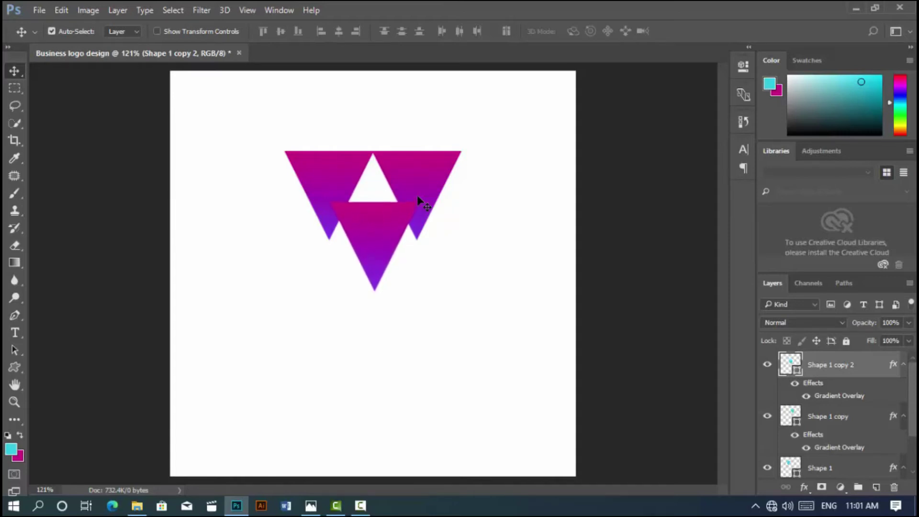
key("shift+Down")
key("shift+Down")
key("shift+Down")
key("shift+Down")
key("shift+Down")
key("Down")
key("Down")
key("Down")
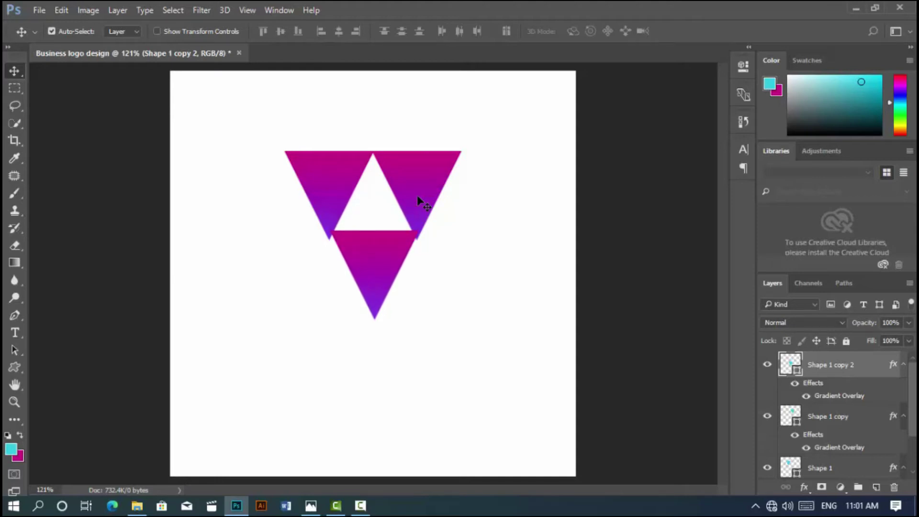
key("Down")
key("Down")
key("Down")
key("Down")
key("Down")
key("Down")
key("Down")
key("Down")
key("Left")
key("Left")
key("Left")
key("Left")
key("Down")
key("Down")
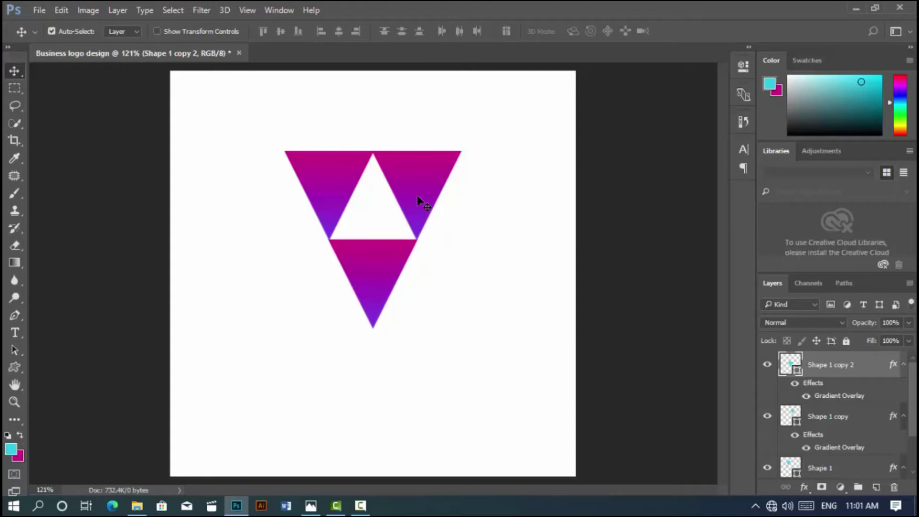
Add right and left copies beside the lower middle triangle to complete the three-triangle row
key("ctrl+j")
key("shift+Right")
key("shift+Right")
key("shift+Right")
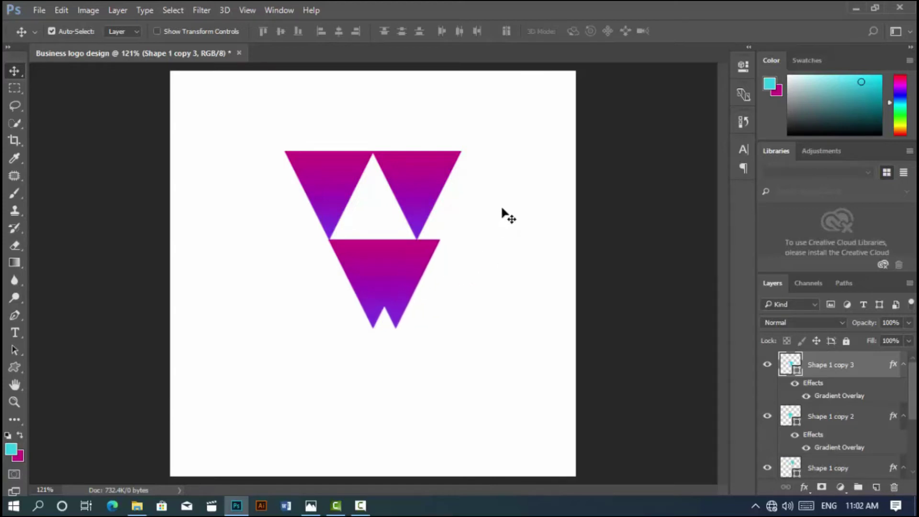
key("shift+Right")
key("shift+Right")
key("shift+Right")
key("shift+Right")
key("shift+Right")
key("shift+Right")
key("shift+Right")
key("shift+Right")
key("shift+Right")
key("shift+Right")
key("shift+Right")
key("shift+Right")
key("shift+Right")
key("Right")
key("Right")
key("Right")
key("Right")
key("Right")
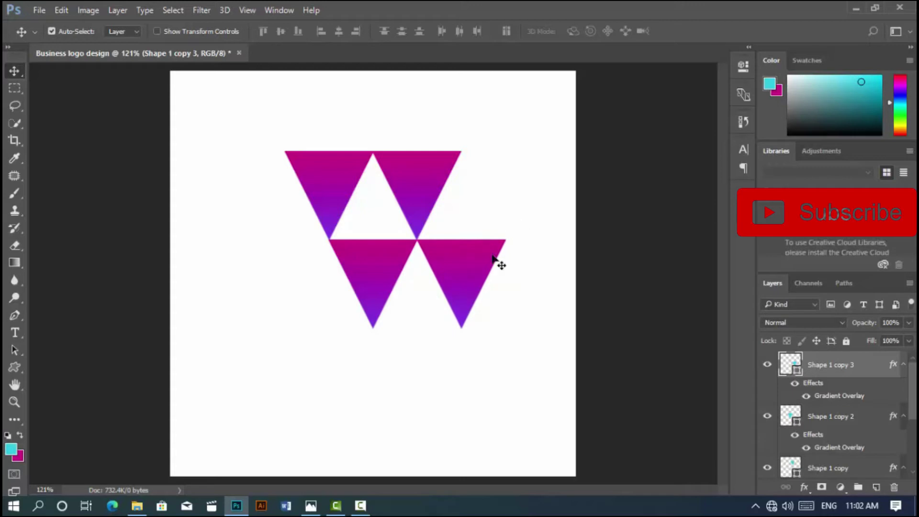
left_click(385, 267)
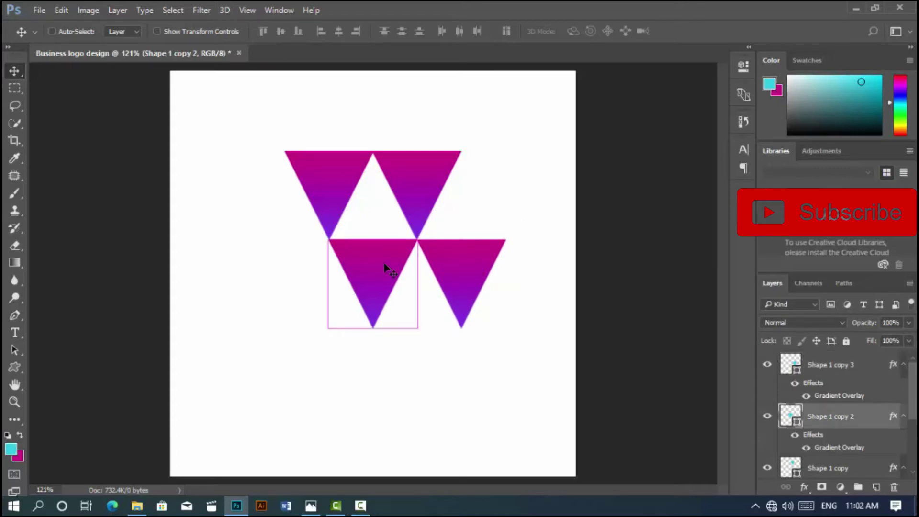
key("alt+shift+Left")
key("alt+shift+Left")
key("alt+shift+Left")
key("alt+shift+Left")
key("alt+shift+Left")
key("alt+shift+Left")
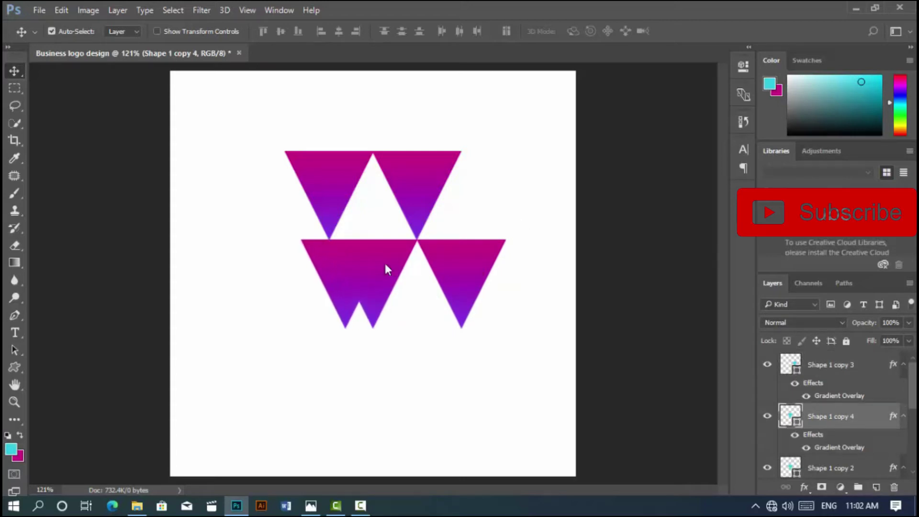
key("shift+Left")
key("shift+Left")
key("shift+Left")
key("shift+Left")
key("shift+Left")
key("shift+Left")
key("shift+Left")
key("shift+Left")
key("shift+Left")
key("Left")
key("Left")
key("Left")
key("Left")
key("Left")
key("Left")
key("Left")
key("Left")
key("Left")
key("Left")
key("Left")
key("Left")
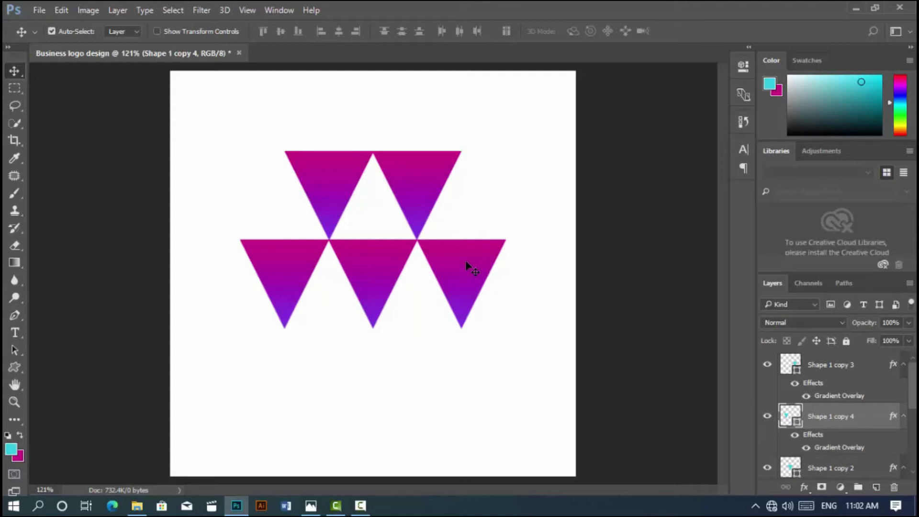
Duplicate a triangle and nudge it below the second row
key("ctrl+j")
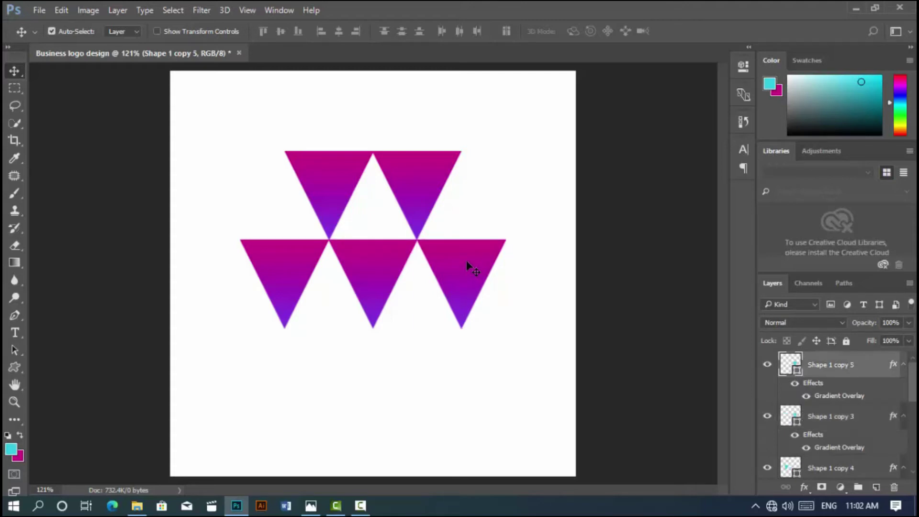
key("Left")
key("Left")
key("Left")
key("Left")
key("Left")
key("Left")
key("Left")
key("Left")
key("Left")
key("Left")
key("Left")
key("Left")
key("Left")
key("Left")
key("Left")
key("Left")
key("Left")
key("Left")
key("Left")
key("Down")
key("Down")
key("Down")
key("Down")
key("Down")
key("Down")
key("Down")
key("Down")
key("Down")
key("Down")
key("Down")
key("Down")
key("Down")
key("Down")
key("Down")
key("Down")
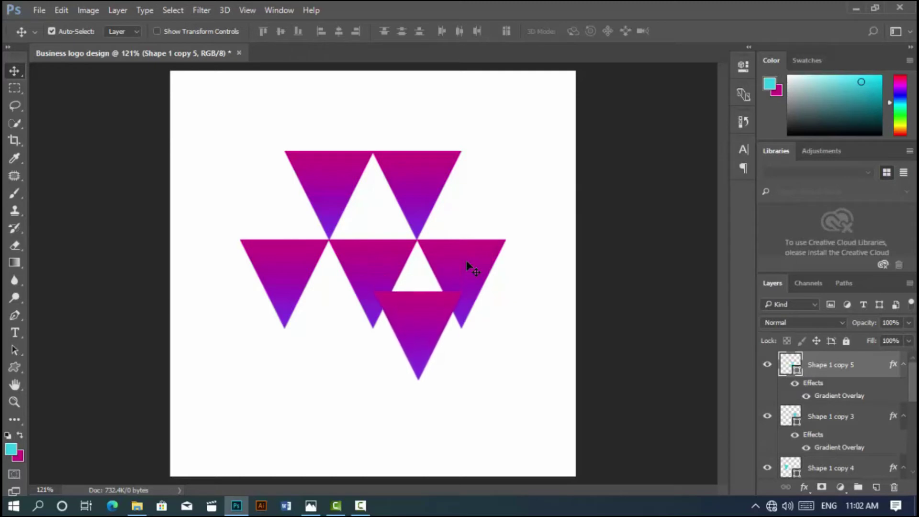
key("Down")
key("Down")
key("Down")
key("Down")
key("Down")
key("Down")
key("Down")
key("Down")
key("Down")
key("Down")
key("Down")
key("Down")
key("Down")
key("Down")
key("Down")
key("Down")
key("Down")
key("Down")
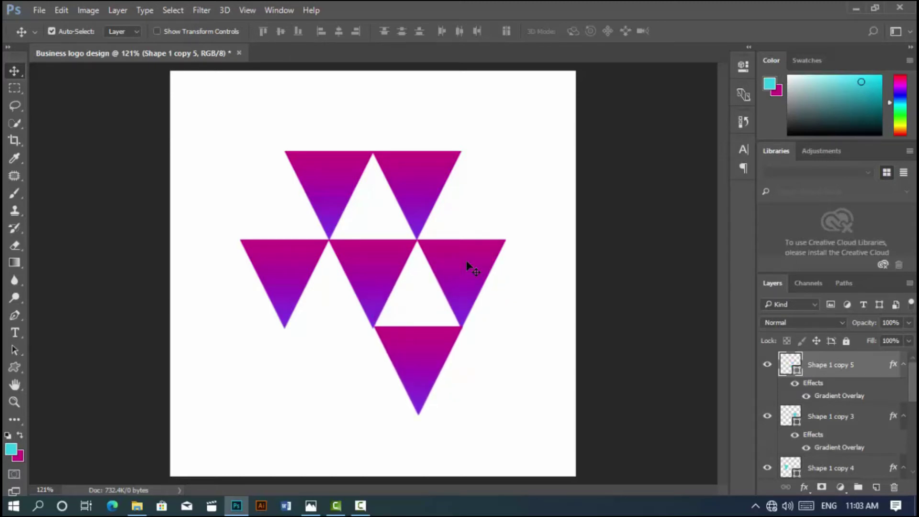
key("Down")
key("Down")
key("Down")
key("Down")
key("Down")
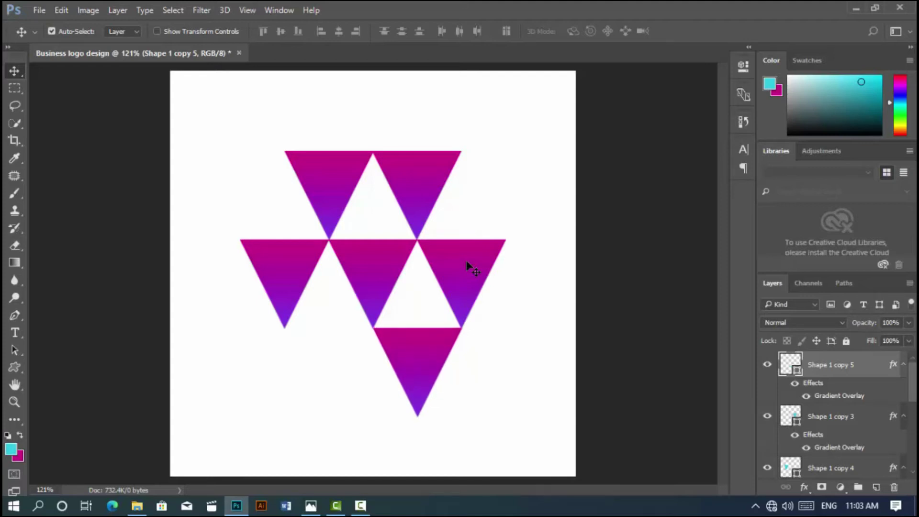
Duplicate that bottom triangle and slide it left into the bottom-left spot
key("ctrl+j")
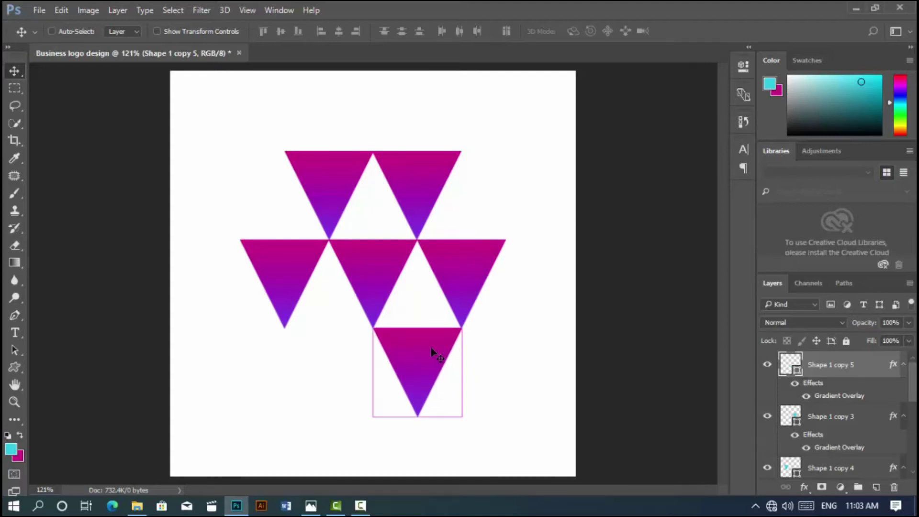
key("shift+Left")
key("shift+Left")
key("shift+Left")
key("shift+Left")
key("shift+Left")
key("shift+Left")
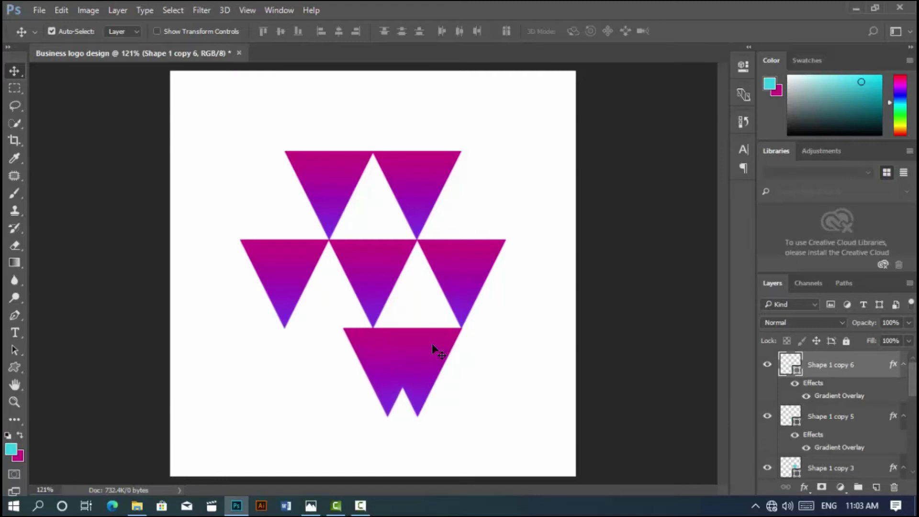
key("shift+Left")
key("shift+Left")
key("shift+Left")
key("shift+Left")
key("shift+Left")
key("shift+Left")
key("shift+Left")
key("shift+Left")
key("shift+Left")
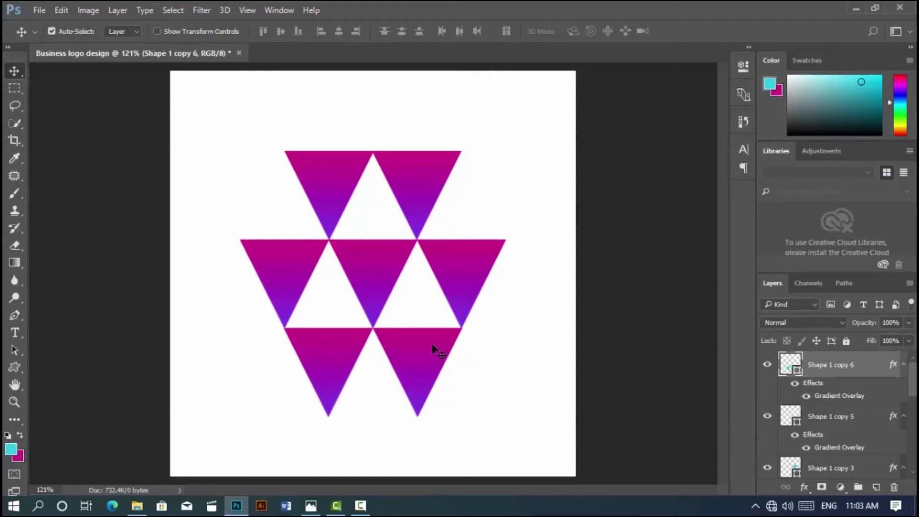
key("Left")
key("Left")
Copy the bottom-right triangle and give it the Orange, Yellow, Orange gradient overlay
left_click(433, 362)
key("ctrl")
left_click(883, 424)
double_click(884, 424)
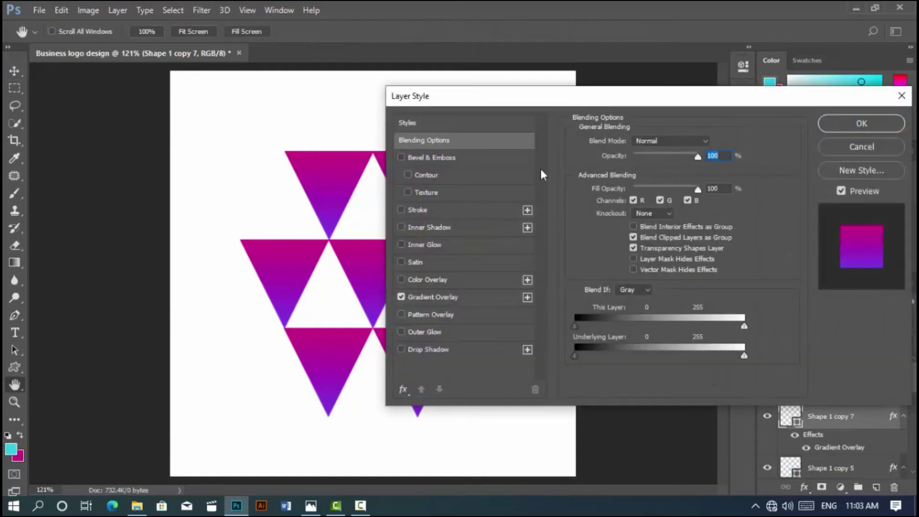
left_click_drag(552, 97, 679, 103)
left_click(606, 301)
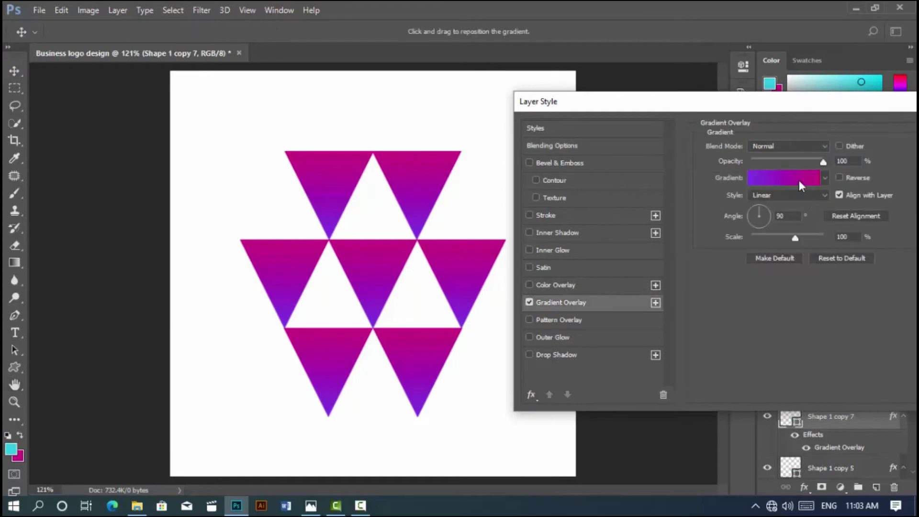
left_click(800, 181)
left_click(637, 109)
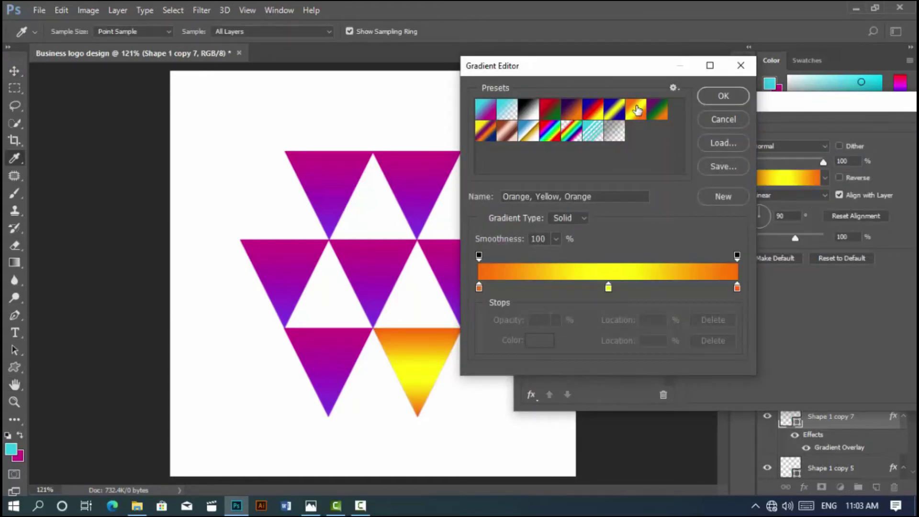
left_click(720, 98)
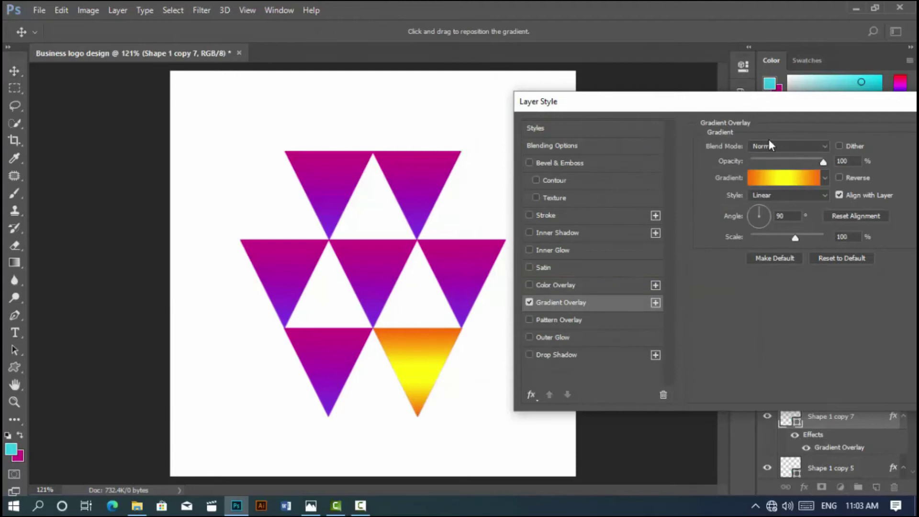
left_click_drag(868, 104, 719, 111)
left_click(838, 141)
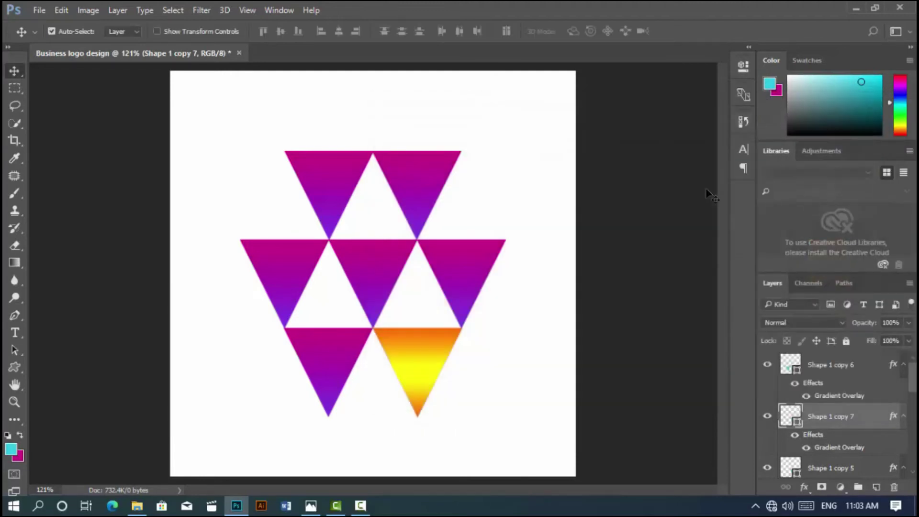
Flip the orange-yellow triangle vertically so it points upward
key("ctrl+t")
right_click(438, 362)
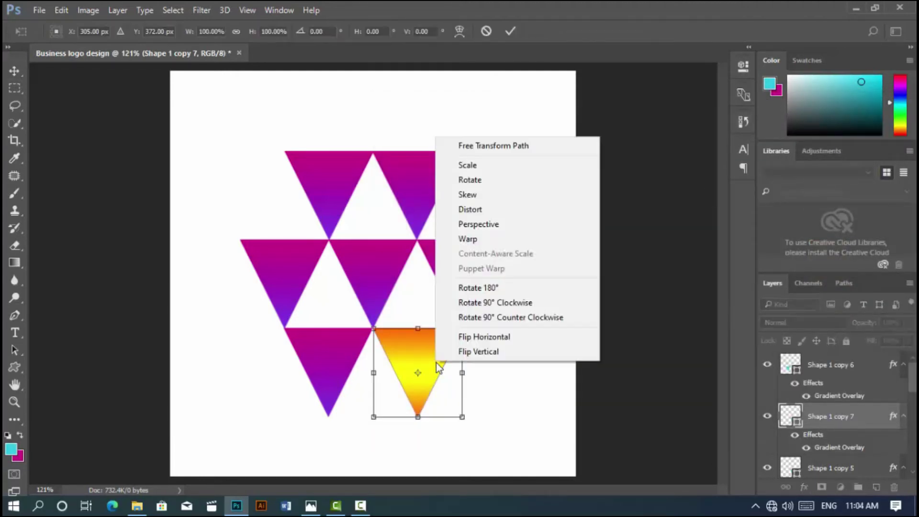
left_click(483, 353)
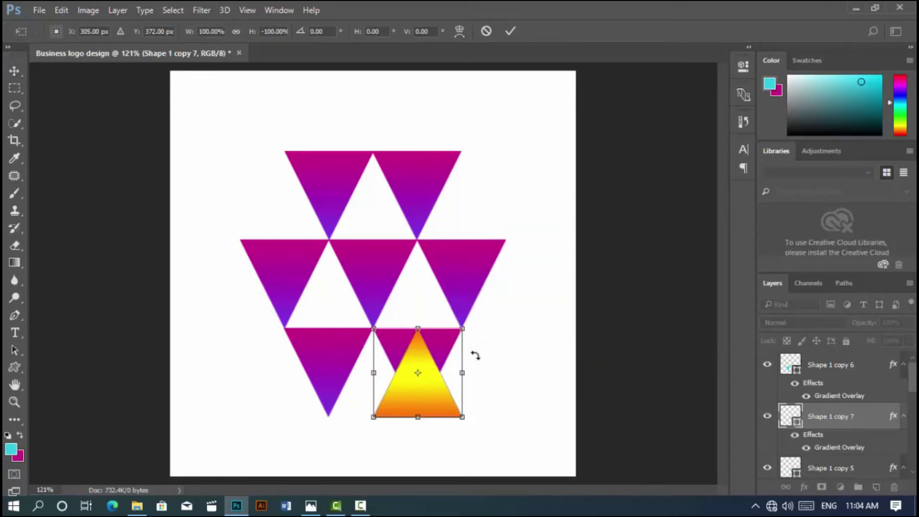
key("Return")
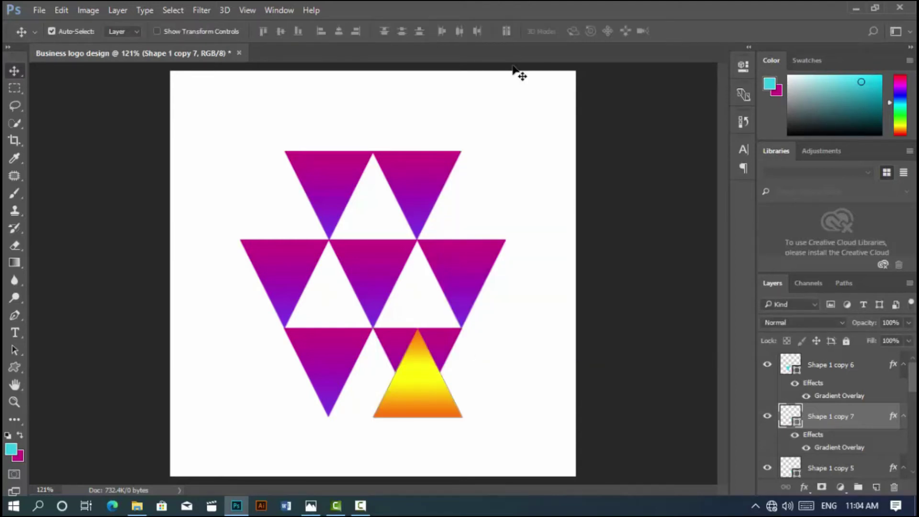
Move the yellow triangle up into its gap and place a copy in the left gap
key("shift+Up")
key("shift+Up")
key("shift+Up")
key("shift+Up")
key("shift+Up")
key("shift+Up")
key("shift+Up")
key("shift+Up")
key("shift+Up")
key("shift+Up")
key("shift+Up")
key("shift+Up")
key("shift+Up")
key("Up")
key("alt+Up")
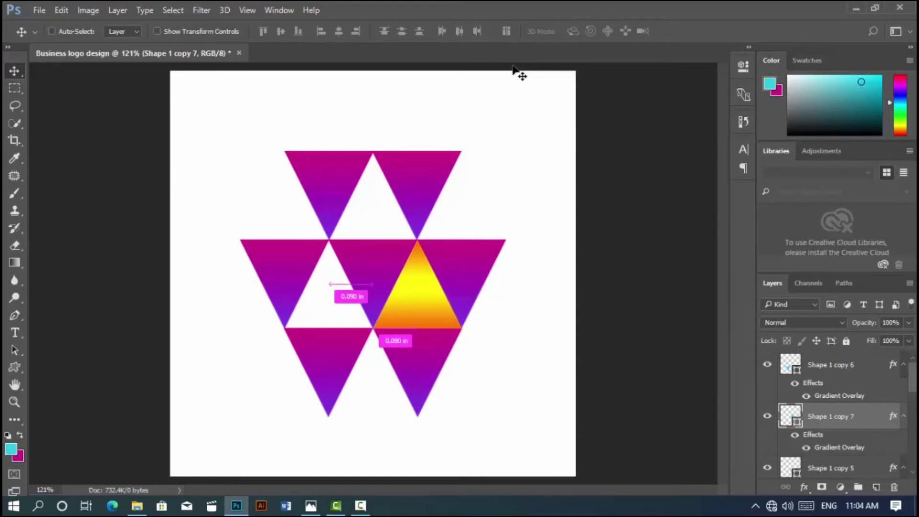
key("shift+Left")
key("shift+Left")
key("shift+Left")
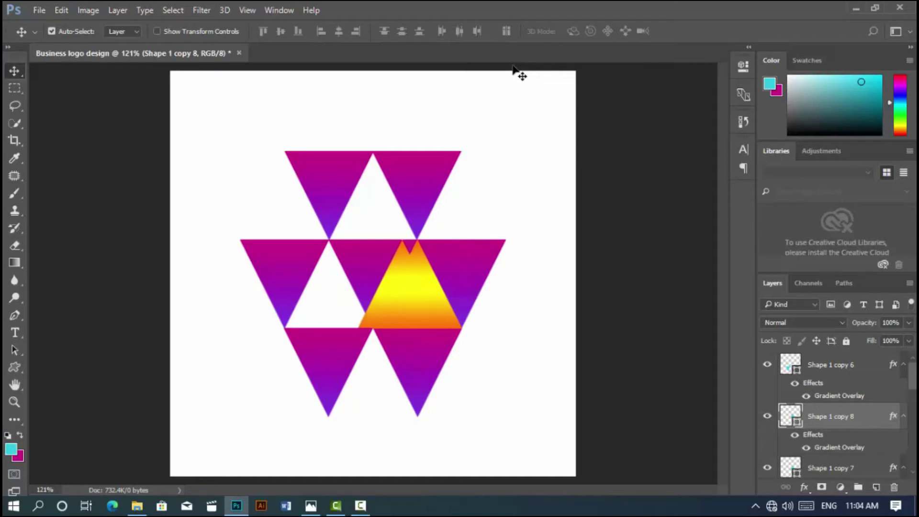
key("shift+Left")
key("shift+Left")
key("shift+Left")
key("shift+Left")
key("shift+Left")
key("shift+Left")
key("shift+Left")
key("shift+Left")
key("shift+Left")
key("Left")
key("Left")
key("Left")
key("Left")
key("Left")
Place another yellow triangle copy into the top row's gap
key("ctrl+j")
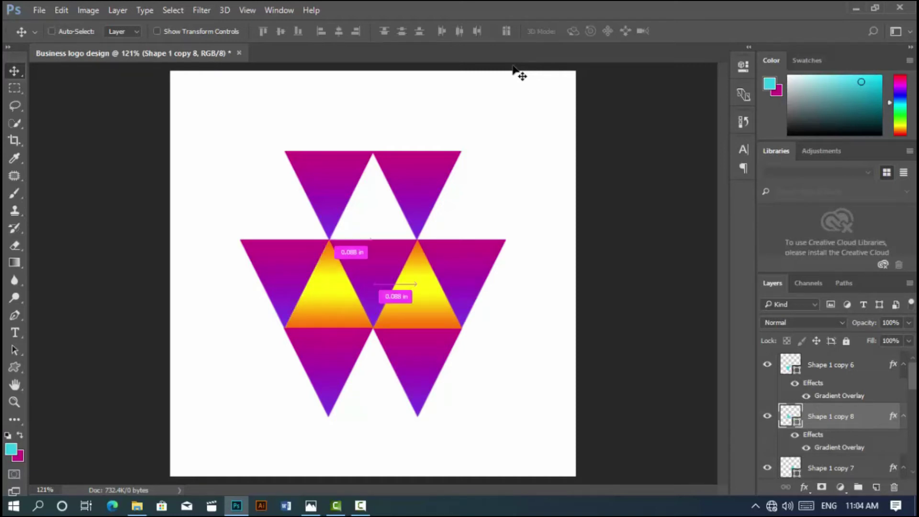
key("Up")
key("Up")
key("Up")
key("Up")
key("Up")
key("Up")
key("shift+Up")
key("shift+Up")
key("shift+Up")
key("shift+Up")
key("shift+Up")
key("shift+Up")
key("shift+Up")
key("shift+Up")
key("shift+Up")
key("shift+Up")
key("shift+Up")
key("shift+Up")
key("Up")
key("Up")
key("Up")
key("Up")
key("Up")
key("Up")
key("shift+Right")
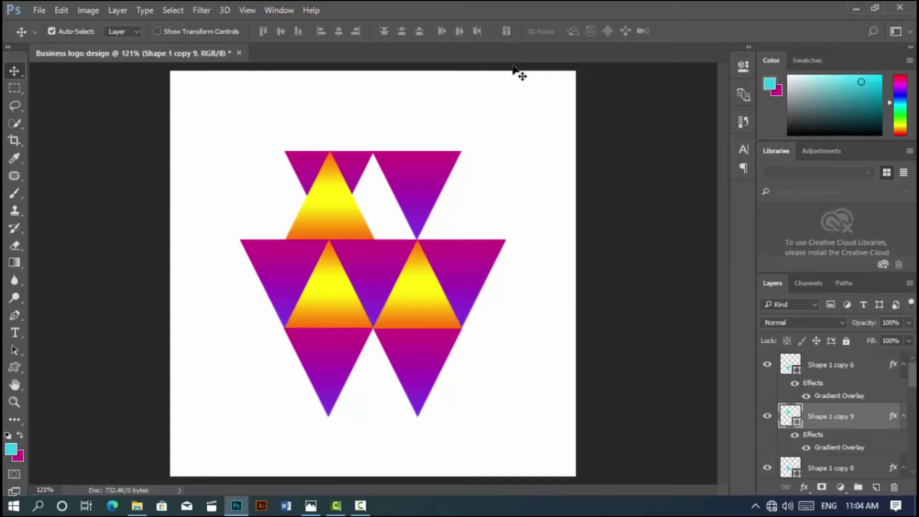
key("shift+Right")
key("shift+Right")
key("shift+Right")
key("shift+Right")
key("shift+Right")
key("shift+Right")
key("shift+Right")
key("Right")
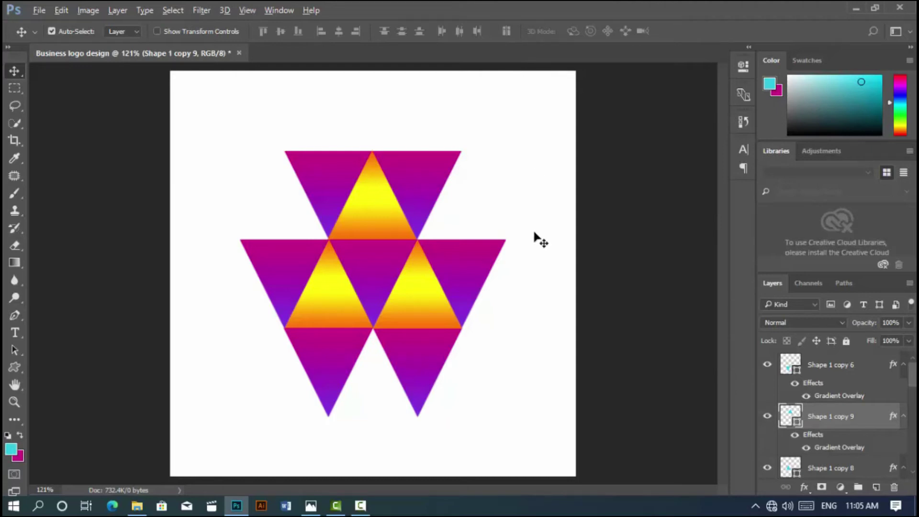
Select all triangles and scale the logo down to about two-thirds size
scroll(535, 236, "down", 1)
scroll(535, 236, "down", 1)
scroll(536, 236, "down", 1)
scroll(536, 236, "down", 1)
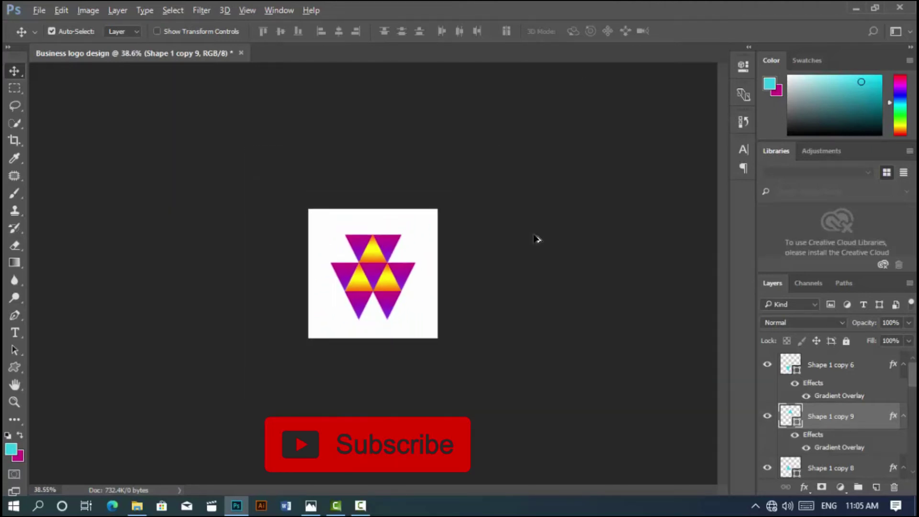
scroll(536, 238, "down", 1)
scroll(537, 238, "down", 1)
scroll(536, 237, "down", 1)
scroll(536, 238, "down", 1)
scroll(536, 238, "up", 2)
scroll(535, 237, "up", 1)
scroll(535, 237, "up", 1)
scroll(535, 237, "up", 1)
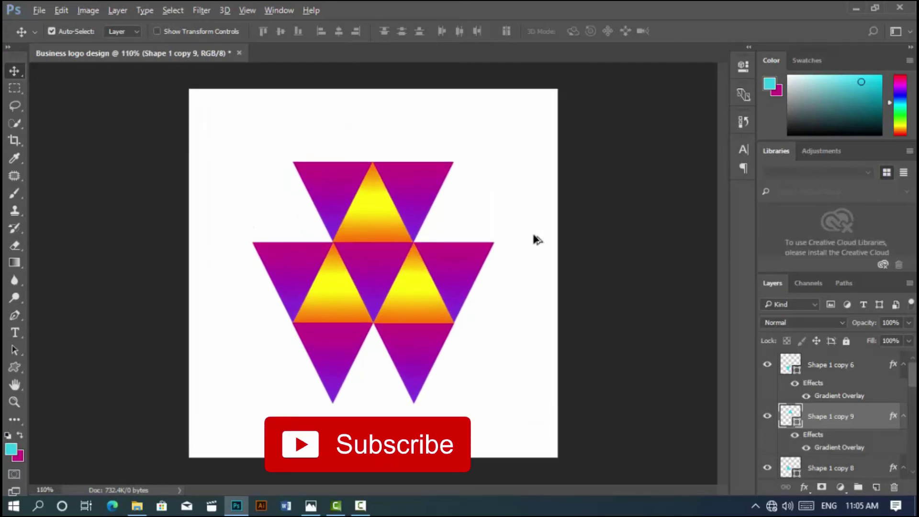
scroll(535, 237, "up", 1)
scroll(535, 238, "down", 1)
scroll(535, 238, "down", 1)
scroll(536, 238, "up", 1)
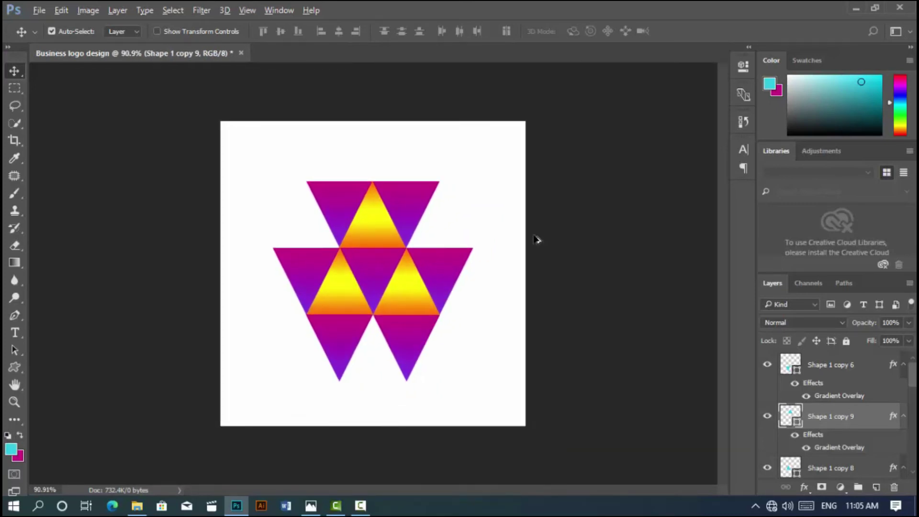
mouse_move(273, 165)
left_mouse_down()
mouse_move(427, 373)
mouse_move(474, 388)
mouse_move(476, 376)
left_mouse_up()
key("ctrl+t")
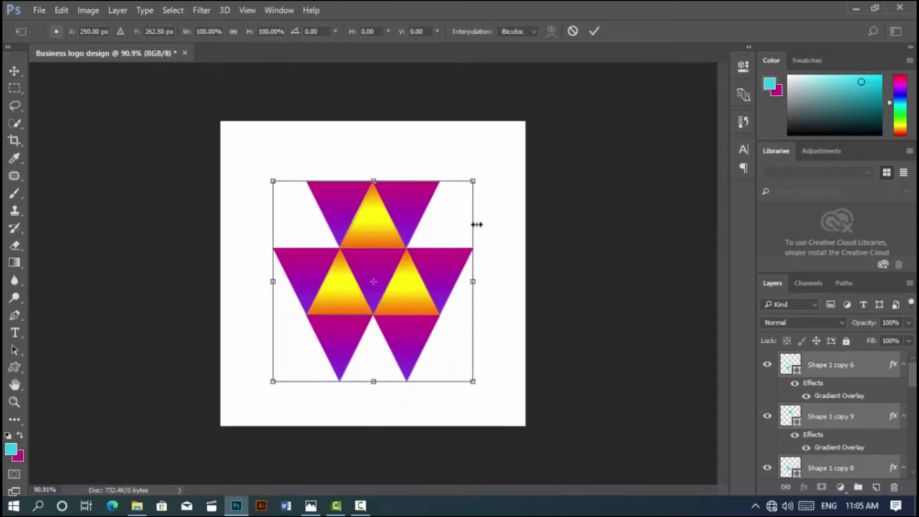
mouse_move(472, 180)
left_mouse_down()
mouse_move(422, 254)
mouse_move(409, 259)
left_mouse_up()
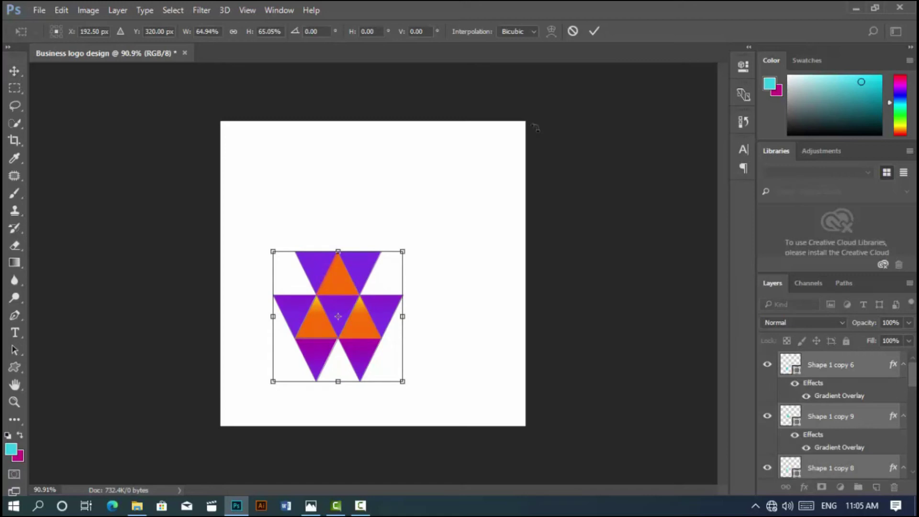
left_click(595, 31)
Nudge the resized logo up and right to centre it on the canvas
key("shift+Up")
key("shift+Up")
key("shift+Up")
key("shift+Up")
key("shift+Up")
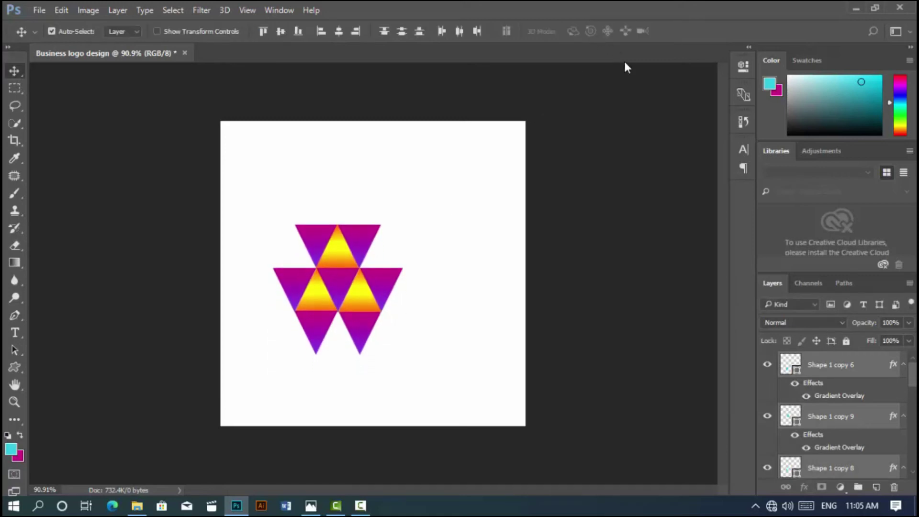
key("shift+Up")
key("Right")
key("Right")
key("Right")
key("shift+Right")
key("shift+Right")
key("shift+Right")
key("shift+Right")
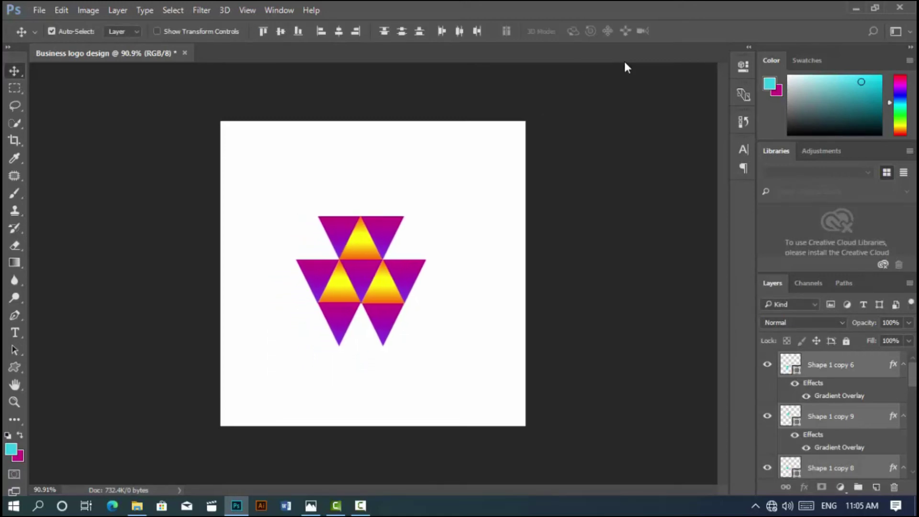
key("shift+Right")
key("shift+Right")
key("shift+Right")
key("shift+Right")
key("Up")
key("Up")
key("Up")
key("shift+Up")
key("shift+Up")
key("shift+Up")
key("Left")
key("Left")
key("Left")
key("Left")
key("Left")
key("Left")
key("Left")
key("Left")
key("Left")
key("Left")
key("Left")
key("Left")
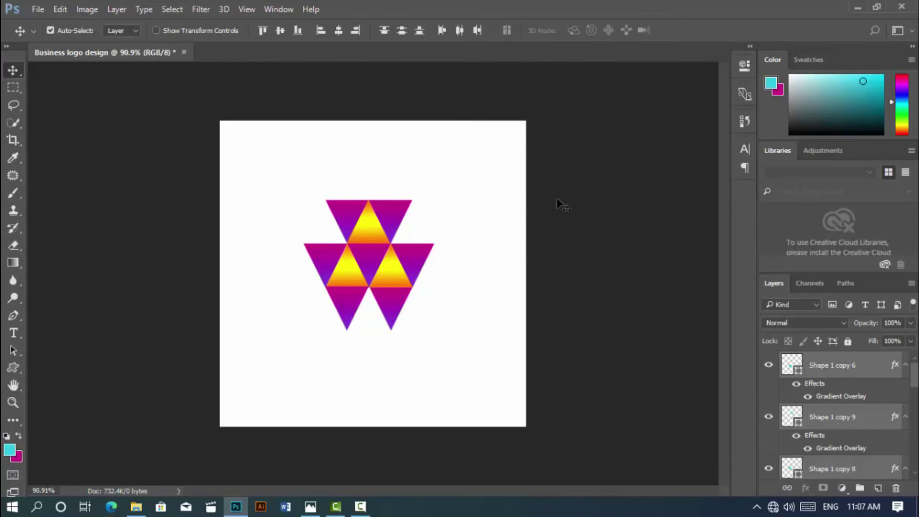
Create a new 500 × 500 px document named '2, business logo design'
key("ctrl")
key("ctrl+n")
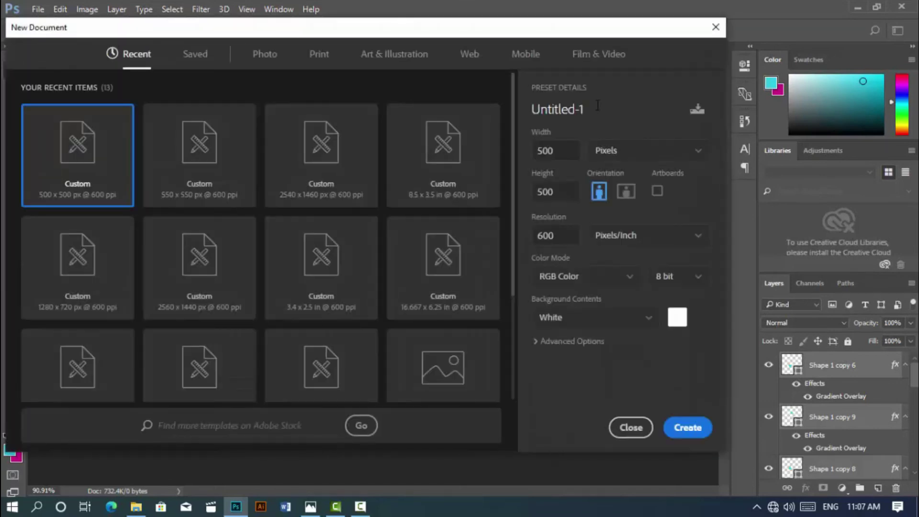
key("BackSpace")
type("2, business lo")
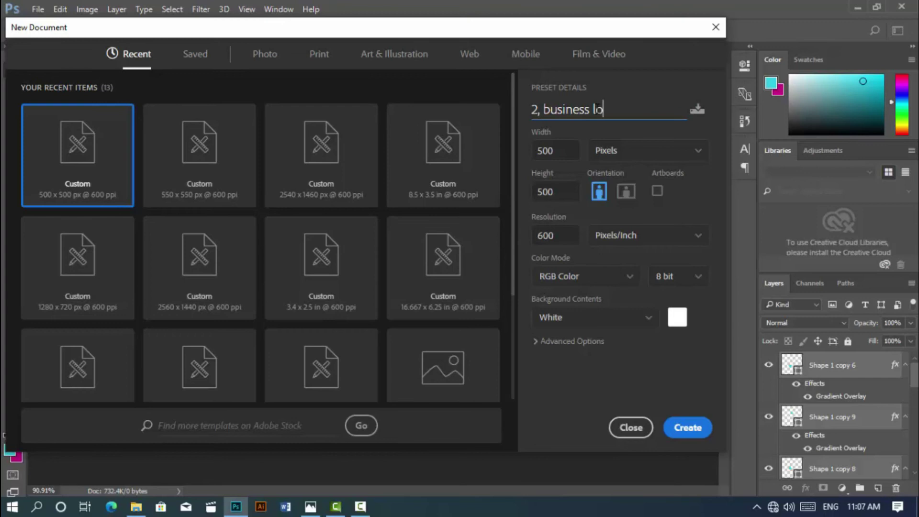
type("go design")
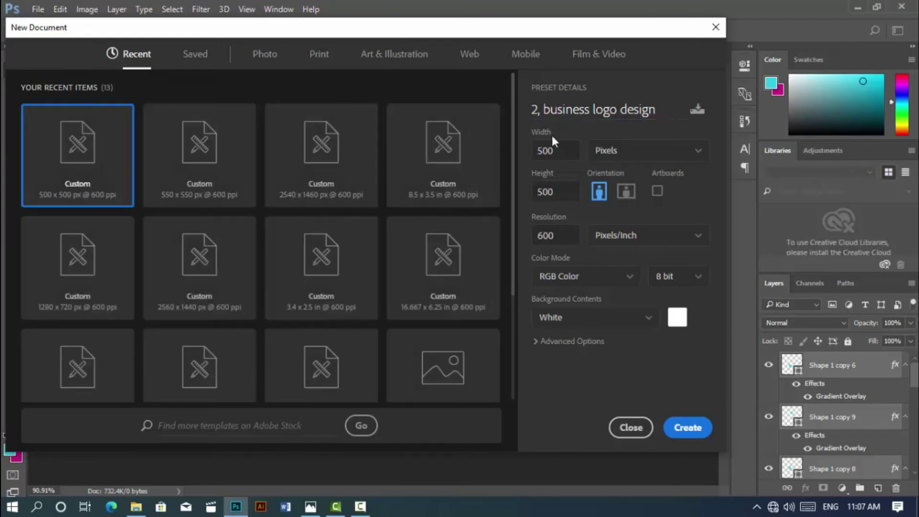
left_click(698, 432)
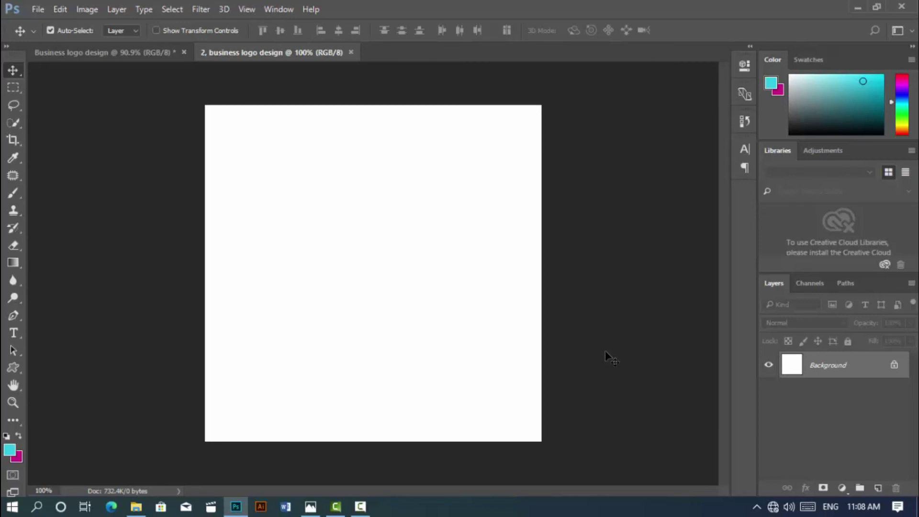
Draw an 11 x 195 px vertical rectangle left of centre and fill it dark navy
left_click(11, 370)
left_click(64, 364)
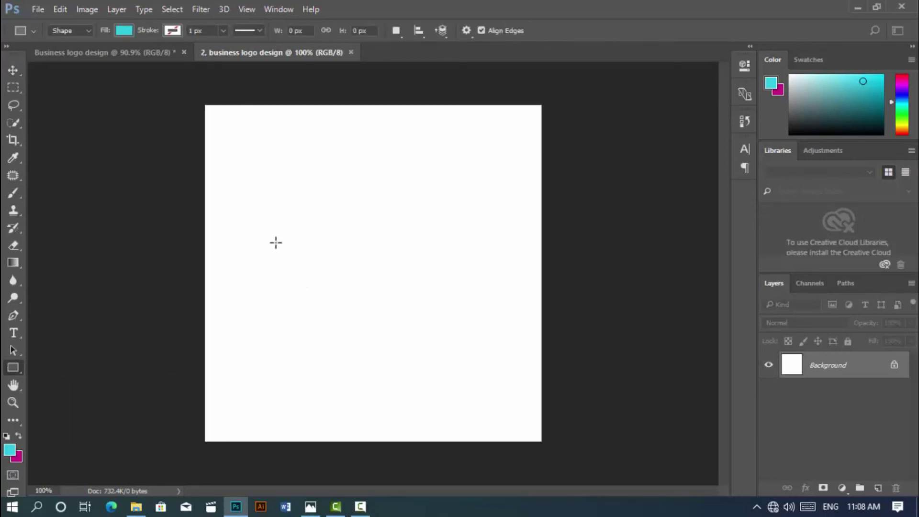
mouse_move(311, 195)
left_mouse_down()
mouse_move(323, 339)
mouse_move(318, 327)
left_mouse_up()
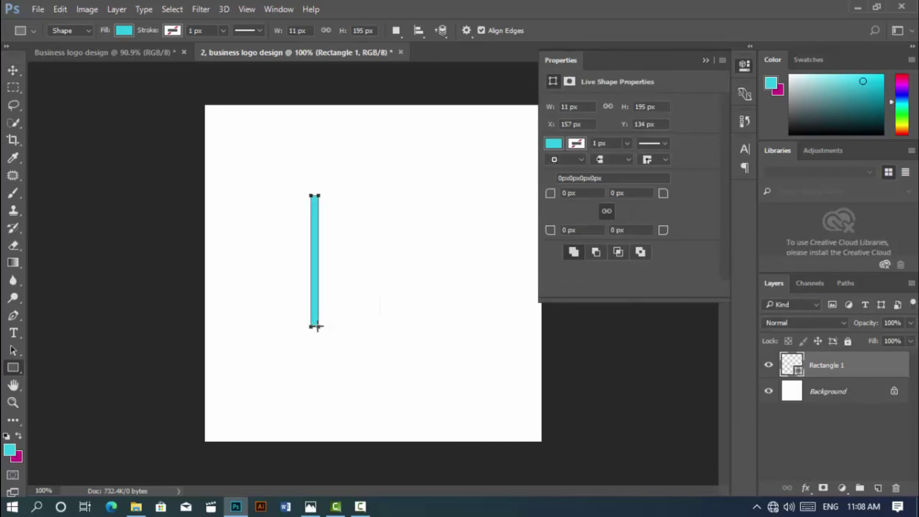
left_click(576, 144)
left_click(597, 214)
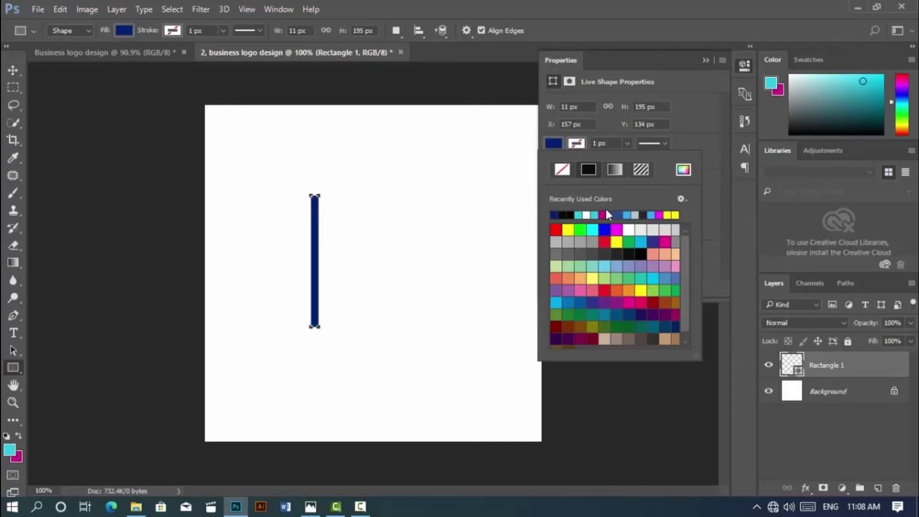
left_click(705, 61)
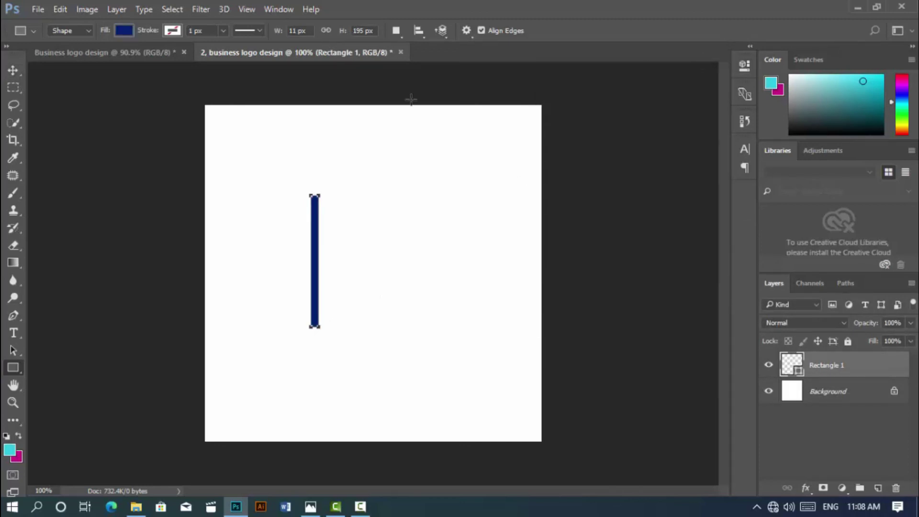
Rotate the navy bar to about 45 degrees and shorten it slightly
key("v")
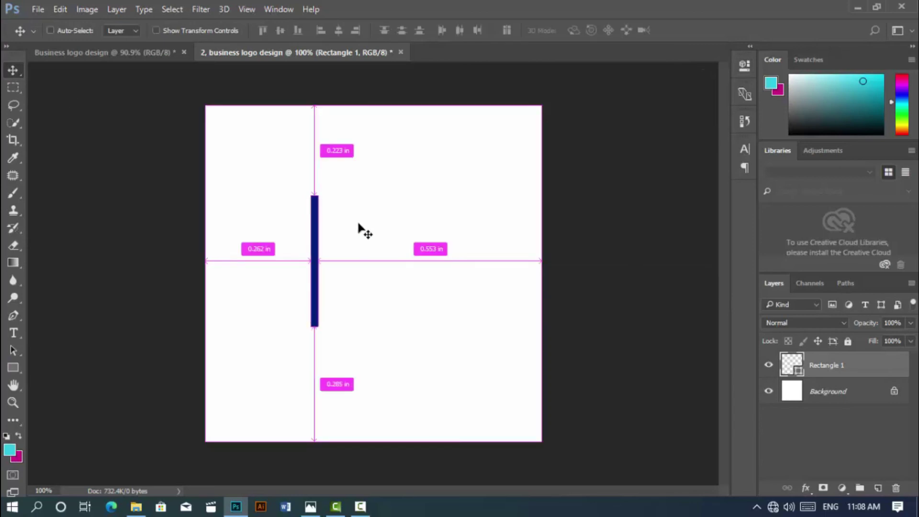
key("ctrl+t")
left_click_drag(401, 206, 408, 281)
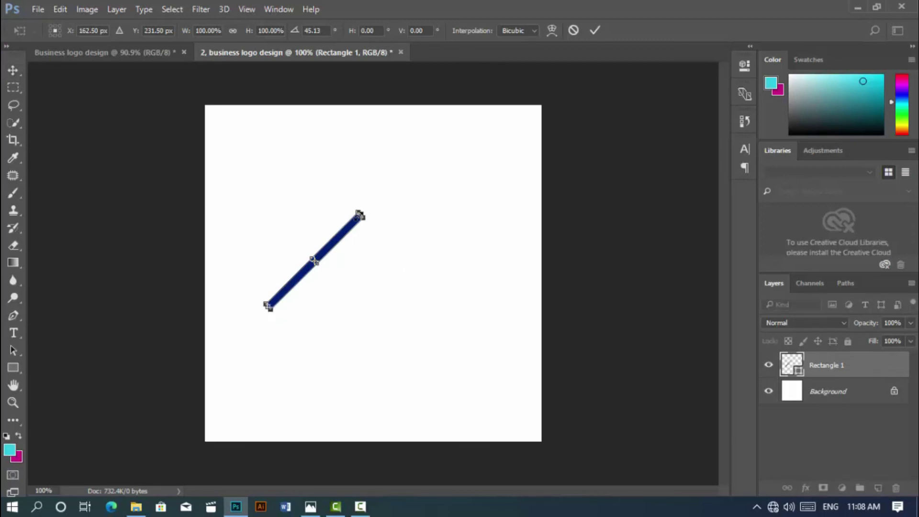
left_click_drag(360, 218, 354, 220)
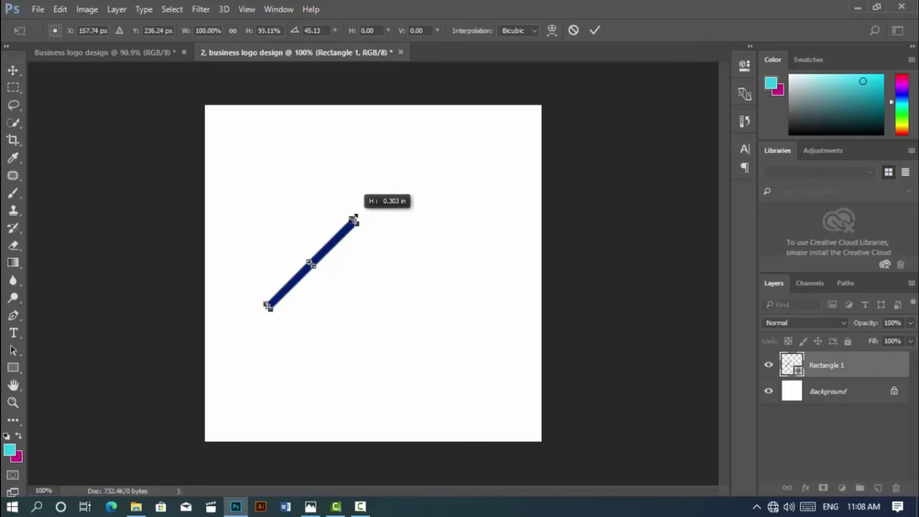
left_click(594, 31)
Nudge the diagonal bar upward and slightly to the right
key("shift+Up")
key("shift+Up")
key("shift+Up")
key("shift+Up")
key("shift+Up")
key("shift+Up")
key("Up")
key("Right")
key("Up")
key("Right")
key("Up")
key("Right")
Duplicate the bar, flip the copy vertically, and slide it right to meet the first bar's tip
key("ctrl+j")
key("Right")
key("Right")
key("Right")
key("Right")
key("Right")
key("Right")
key("Right")
key("Right")
key("Right")
key("Right")
key("Right")
key("Right")
key("Right")
key("Right")
key("Right")
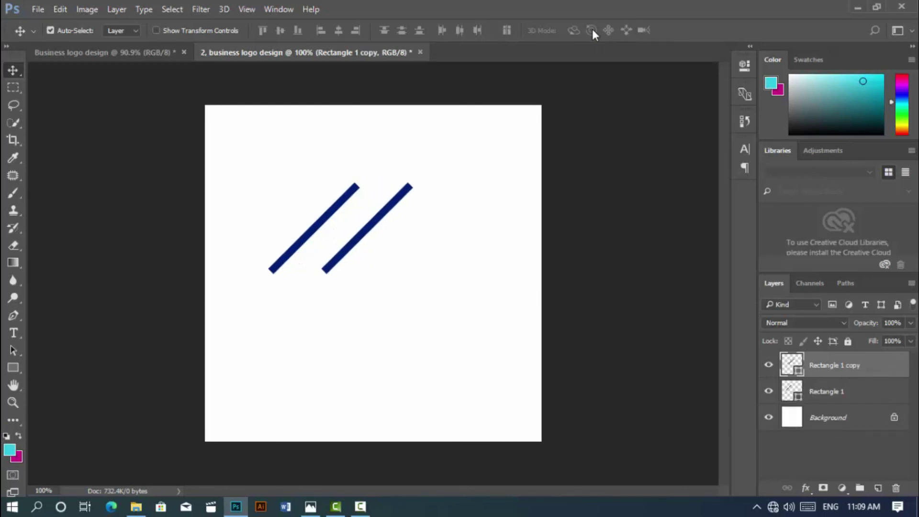
key("ctrl+t")
right_click(378, 233)
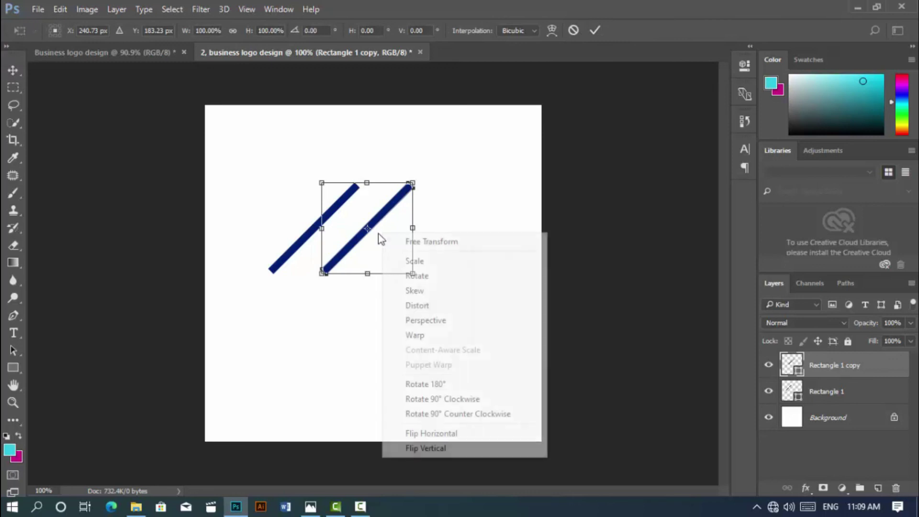
left_click(446, 449)
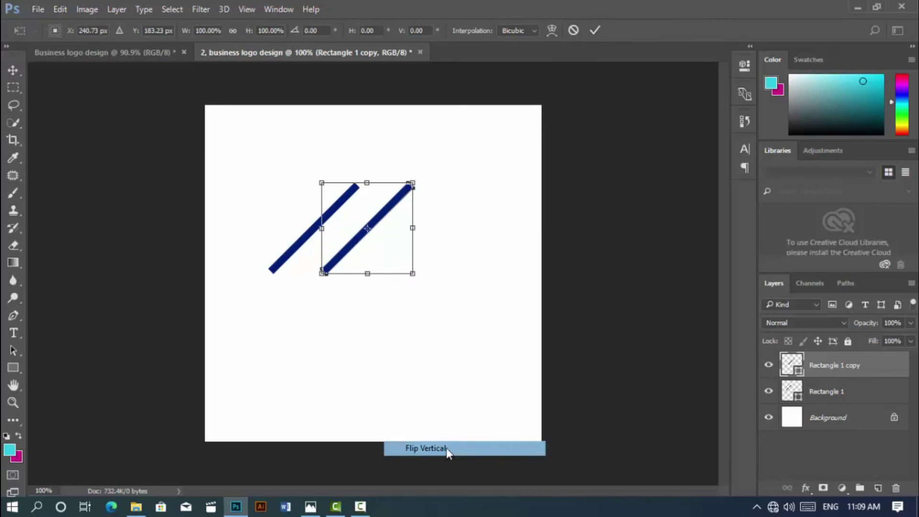
left_click(595, 30)
key("Right")
key("Right")
key("Right")
key("Right")
key("Right")
key("Right")
key("Right")
key("Right")
key("Right")
key("Right")
key("Right")
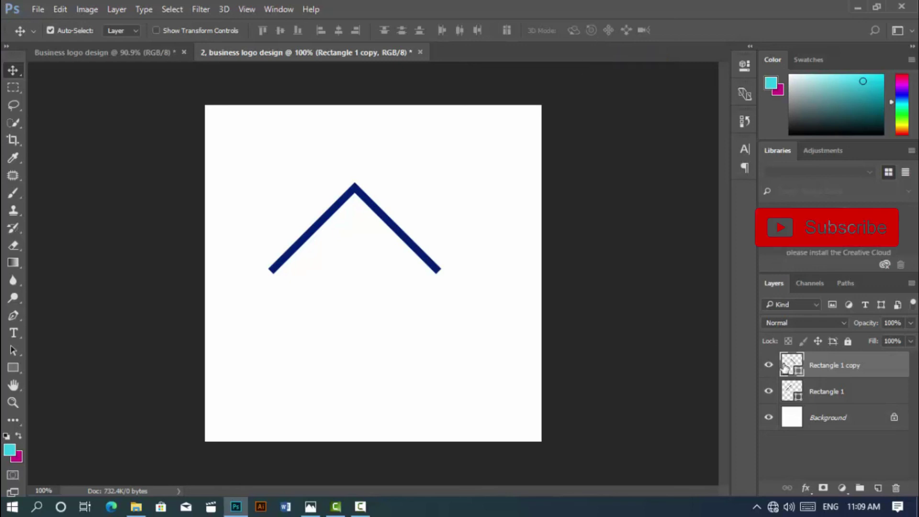
Recolour the Rectangle 1 copy bar to bright magenta (e90df7)
double_click(795, 370)
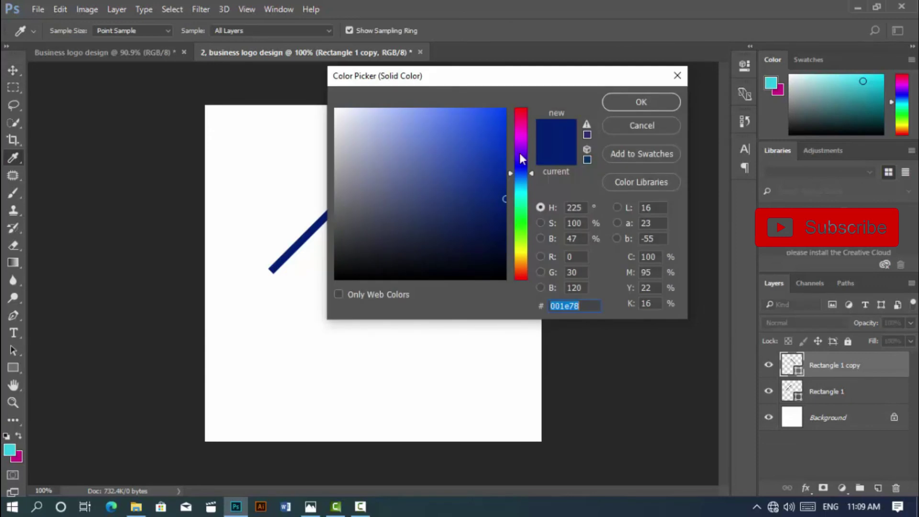
left_click(521, 139)
left_click(497, 114)
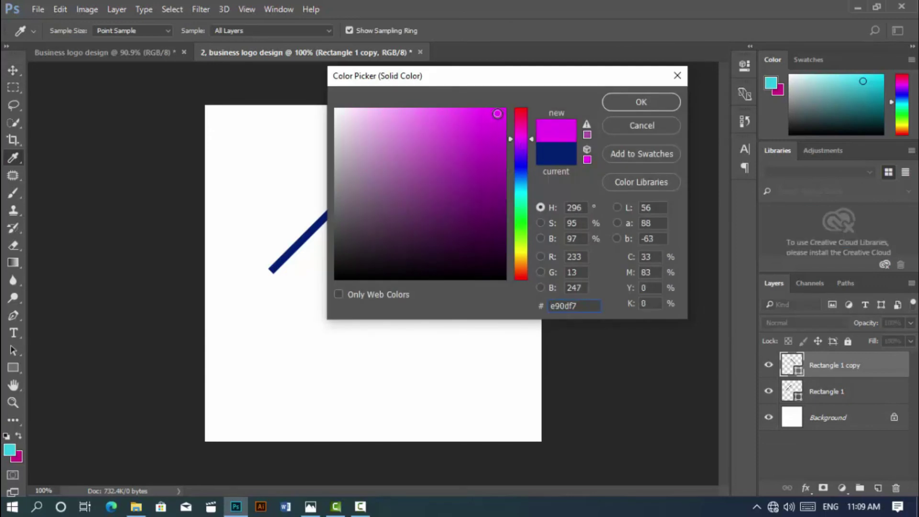
left_click(587, 160)
left_click(642, 102)
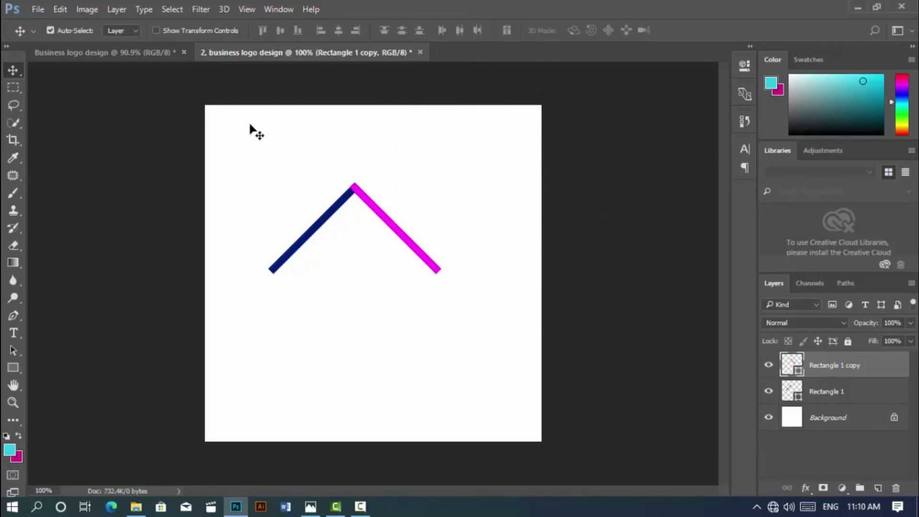
Scale both chevron bars together to about 75% and reposition the chevron
left_click(876, 400, "shift")
key("ctrl+t")
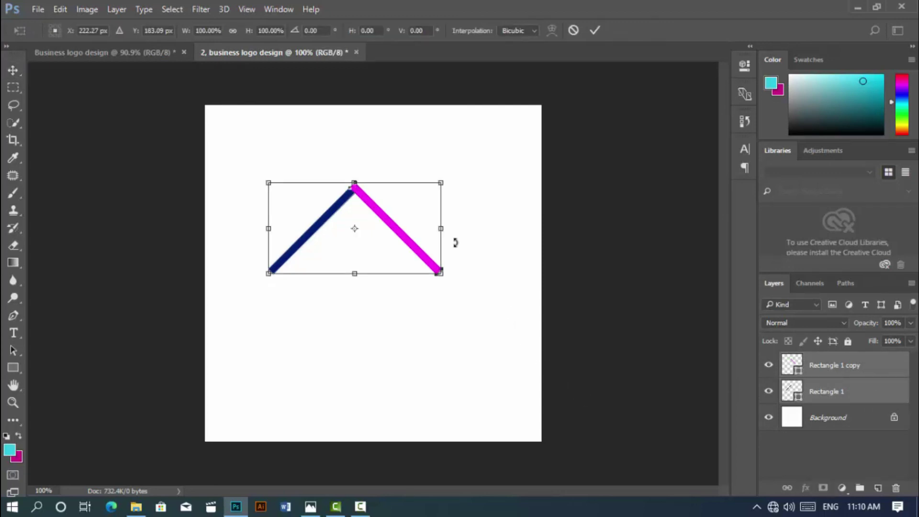
left_click_drag(440, 183, 404, 217)
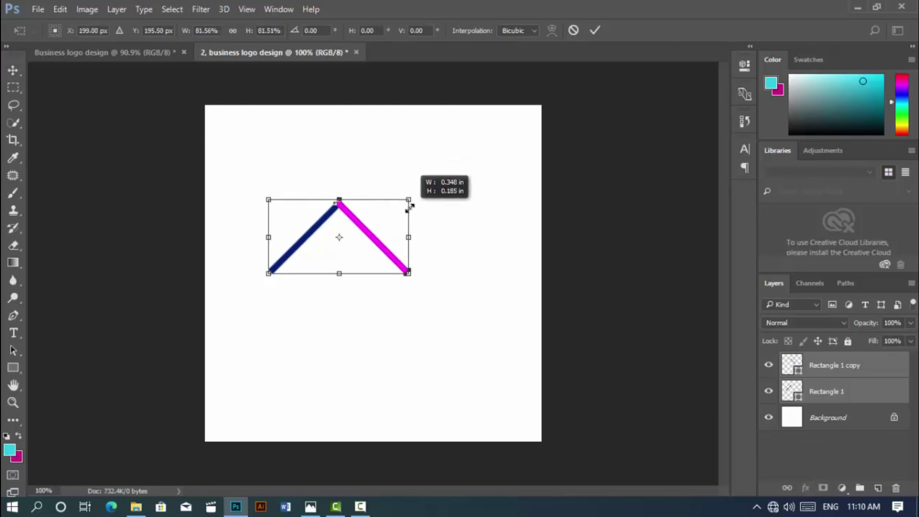
left_click(595, 31)
key("shift+Right")
key("shift+Right")
key("shift+Right")
key("shift+Right")
key("shift+Right")
key("shift+Right")
key("shift+Right")
key("shift+Right")
key("Left")
key("Left")
key("Left")
key("shift+Up")
key("shift+Up")
key("shift+Up")
key("shift+Up")
key("shift+Up")
key("shift+Up")
key("shift+Up")
key("shift+Up")
Add five duplicates of the chevron, each shifted down, making six stacked stripes
key("ctrl+j")
key("Down")
key("Down")
key("Down")
key("Down")
key("Down")
key("Down")
key("Down")
key("Down")
key("Down")
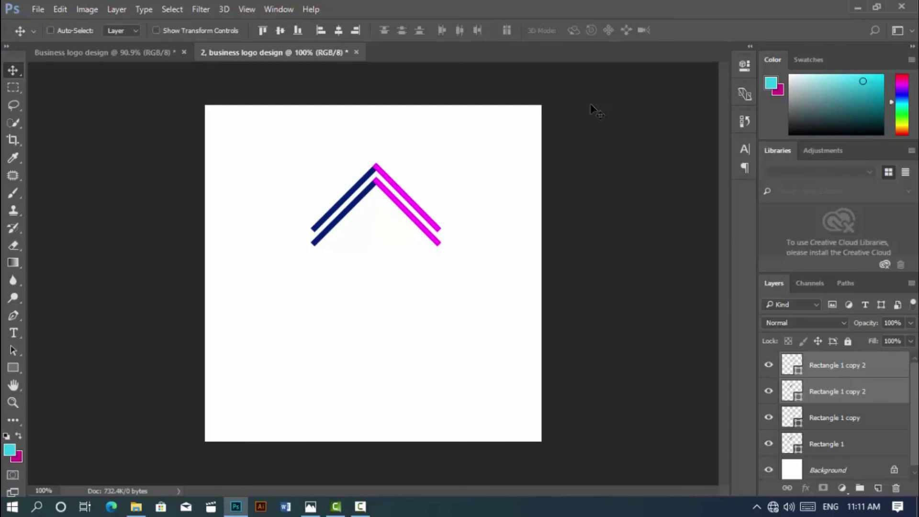
key("ctrl+j")
key("Down")
key("Down")
key("Down")
key("Down")
key("Down")
key("Down")
key("Down")
key("Down")
key("ctrl+j")
key("Down")
key("Down")
key("Down")
key("Down")
key("Down")
key("Down")
key("Down")
key("Down")
key("Down")
key("Down")
key("Down")
key("Down")
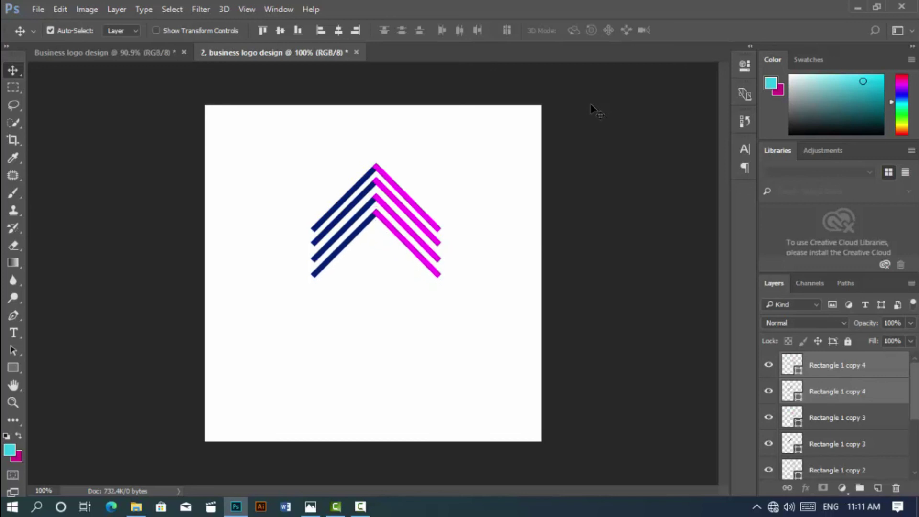
key("ctrl+j")
key("Down")
key("Down")
key("Down")
key("Down")
key("Down")
key("Down")
key("Down")
key("Down")
key("Down")
key("Down")
key("Down")
key("Down")
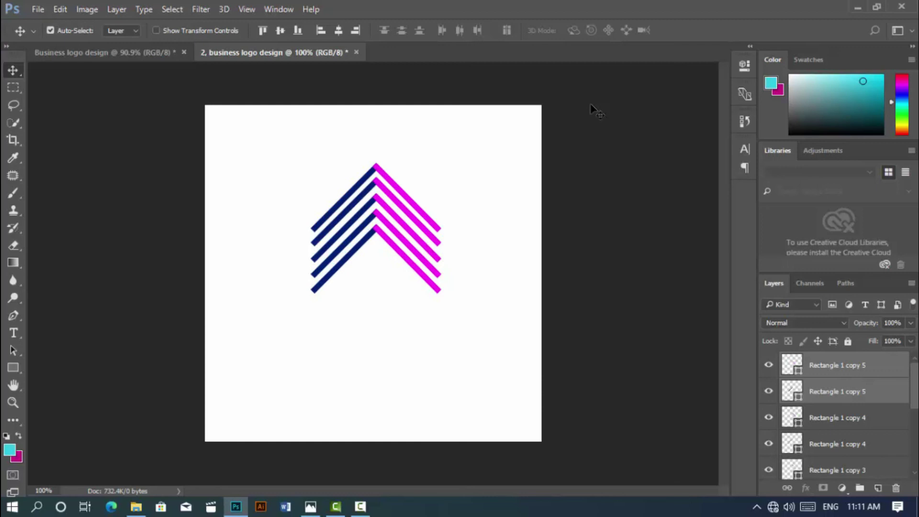
key("ctrl+j")
key("Down")
key("Down")
key("Down")
key("Down")
key("Down")
key("Down")
key("Down")
key("Down")
key("Down")
key("Down")
key("Down")
key("Down")
key("Down")
key("Down")
key("Down")
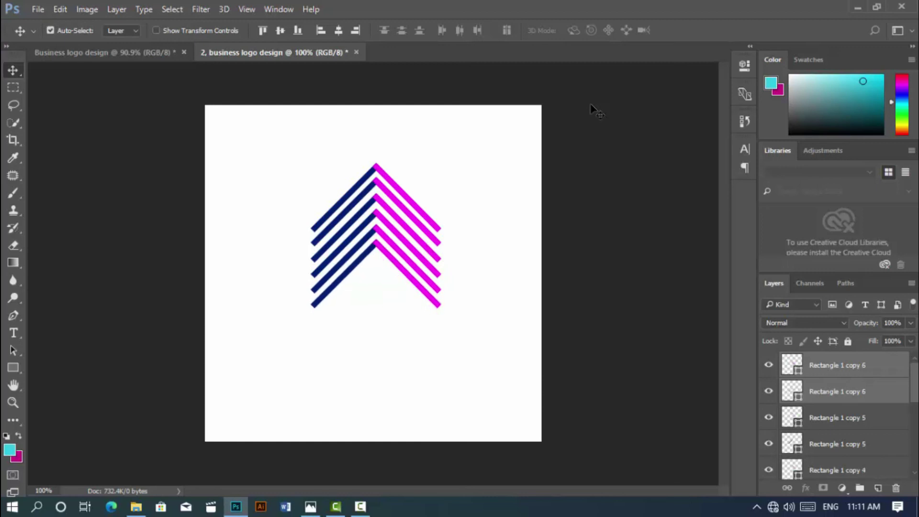